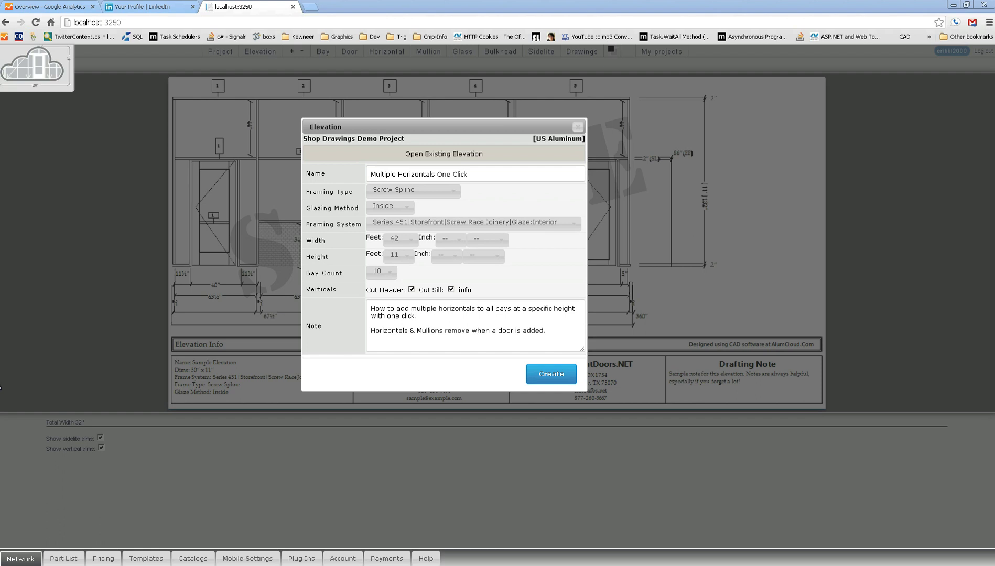
# Create the elevation "Multiple Horizontals One Click" from the entered settings and close its settings dialog
pyautogui.moveTo(429, 126); pyautogui.dragTo(427, 116)
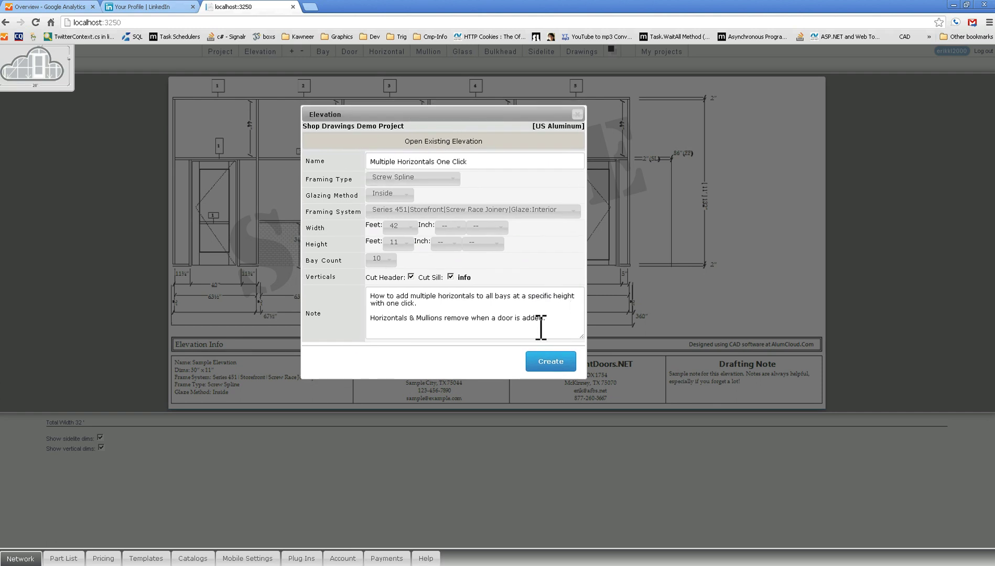
pyautogui.click(552, 367)
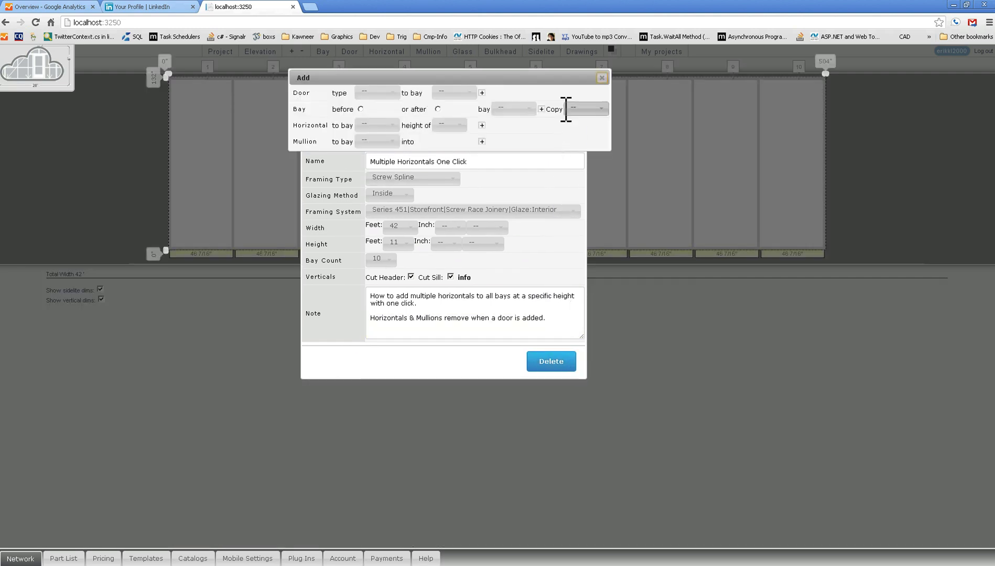
pyautogui.moveTo(558, 84); pyautogui.dragTo(548, 296)
pyautogui.click(587, 123)
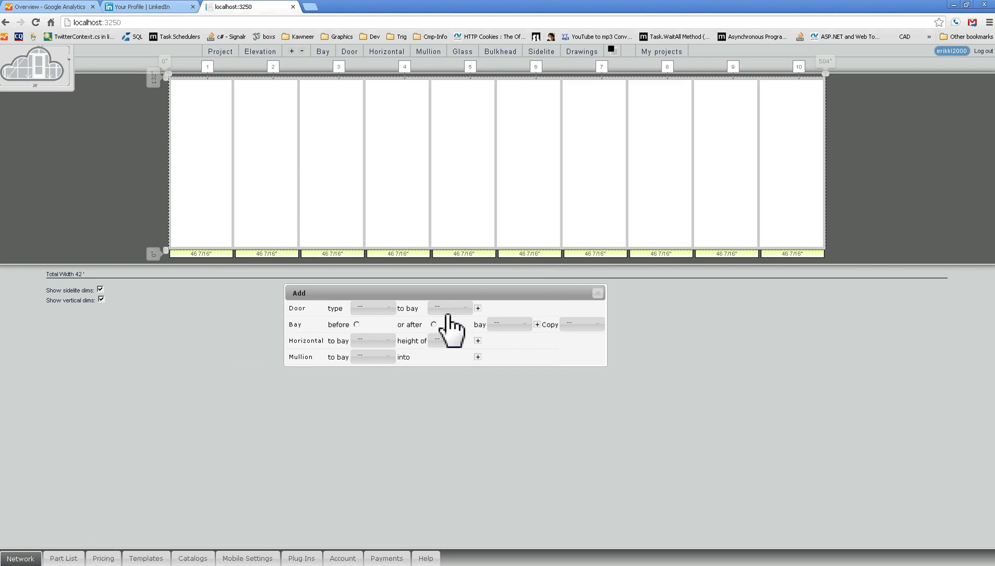
# Add a horizontal to all bays at a height of 36
pyautogui.moveTo(382, 289); pyautogui.dragTo(359, 288)
pyautogui.click(356, 307)
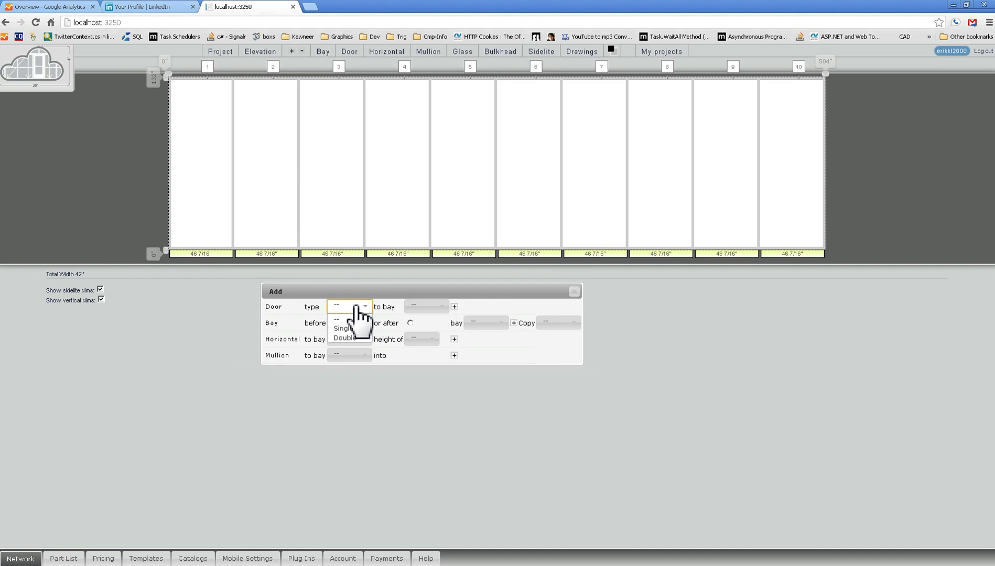
pyautogui.click(356, 308)
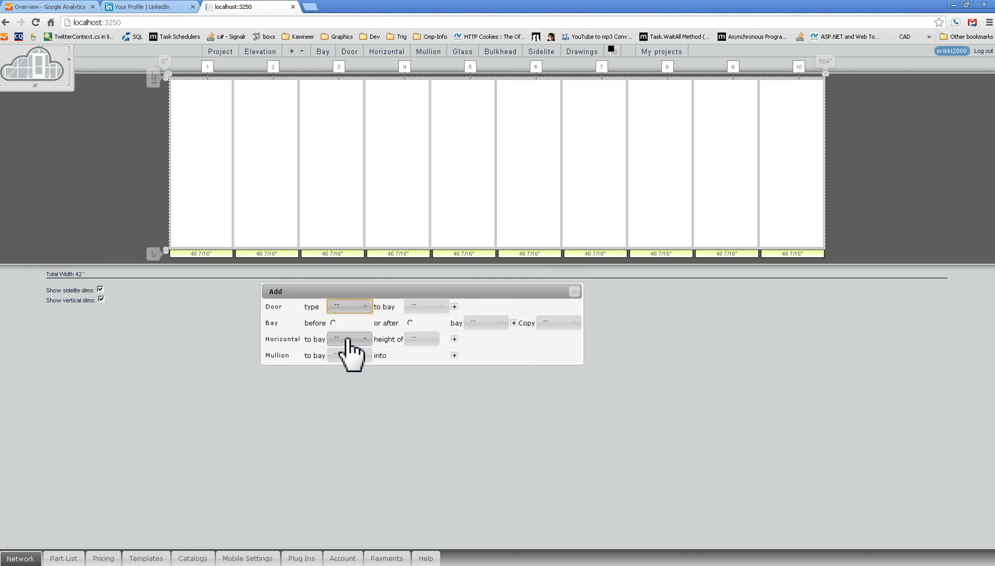
pyautogui.click(349, 340)
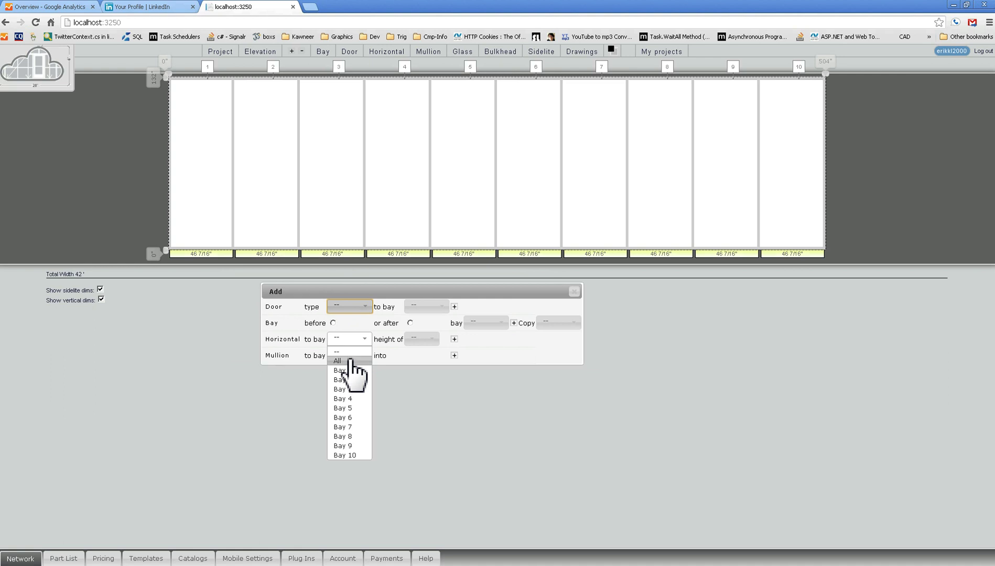
pyautogui.click(351, 361)
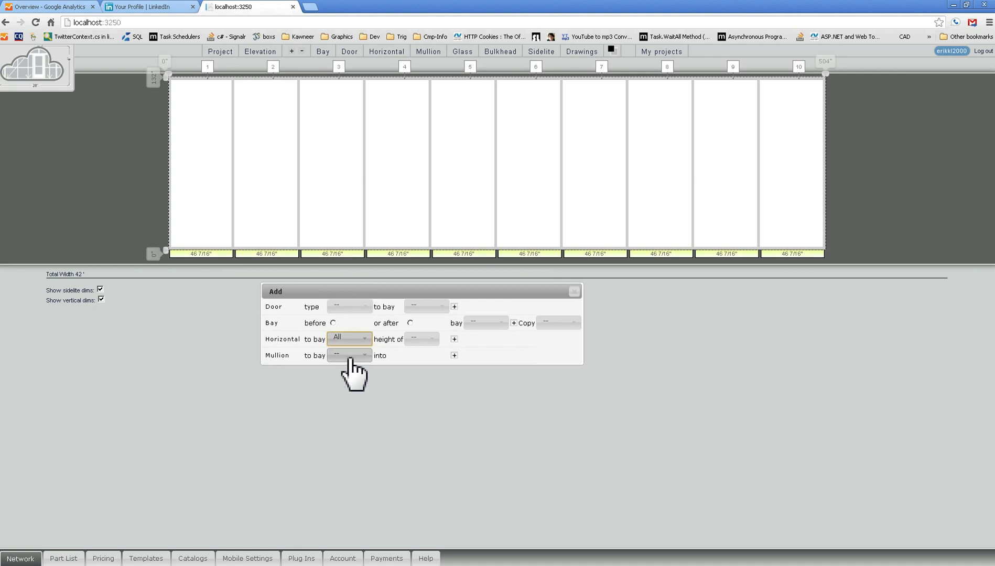
pyautogui.click(423, 339)
pyautogui.scroll(-4, 422, 398)
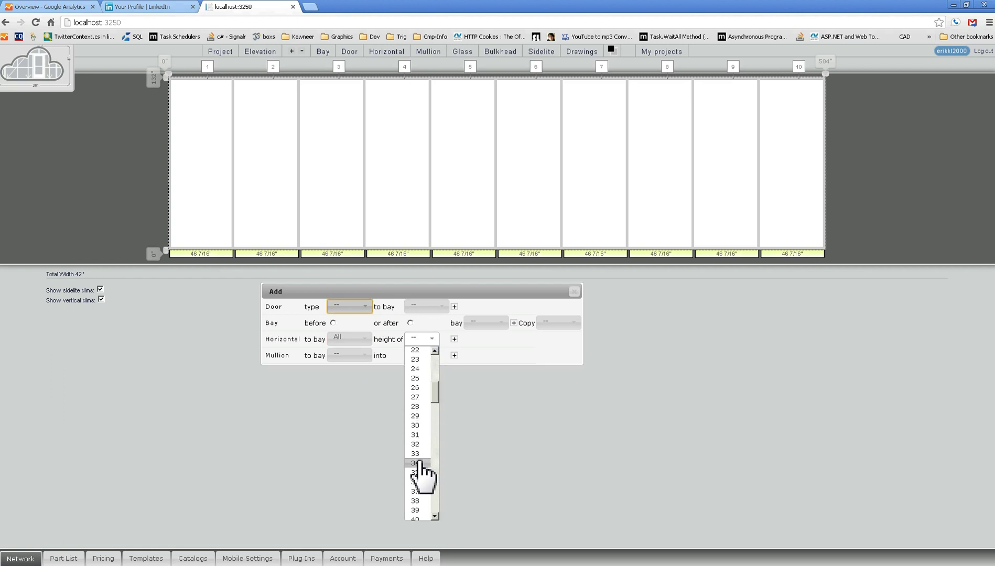
pyautogui.scroll(-2, 422, 419)
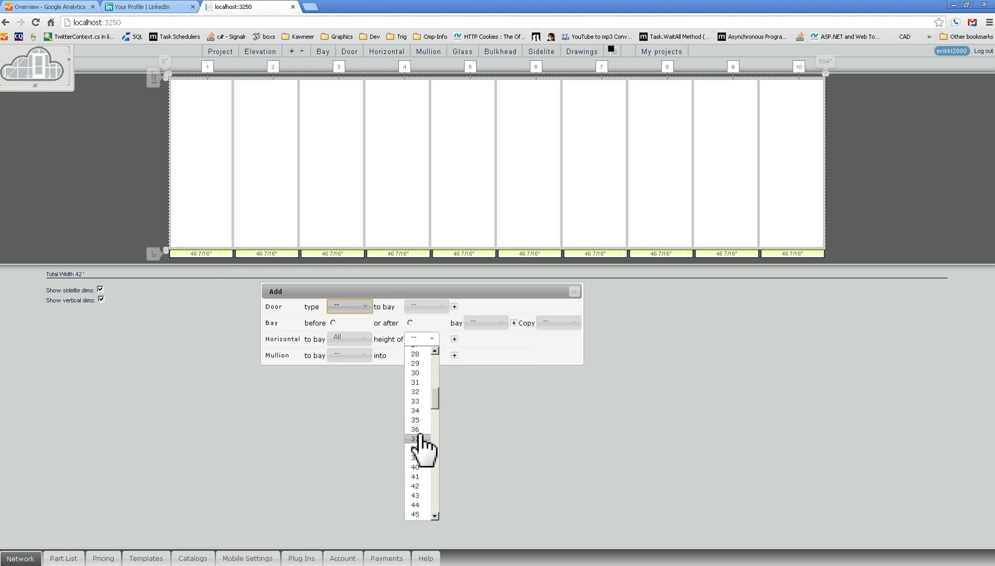
pyautogui.click(416, 430)
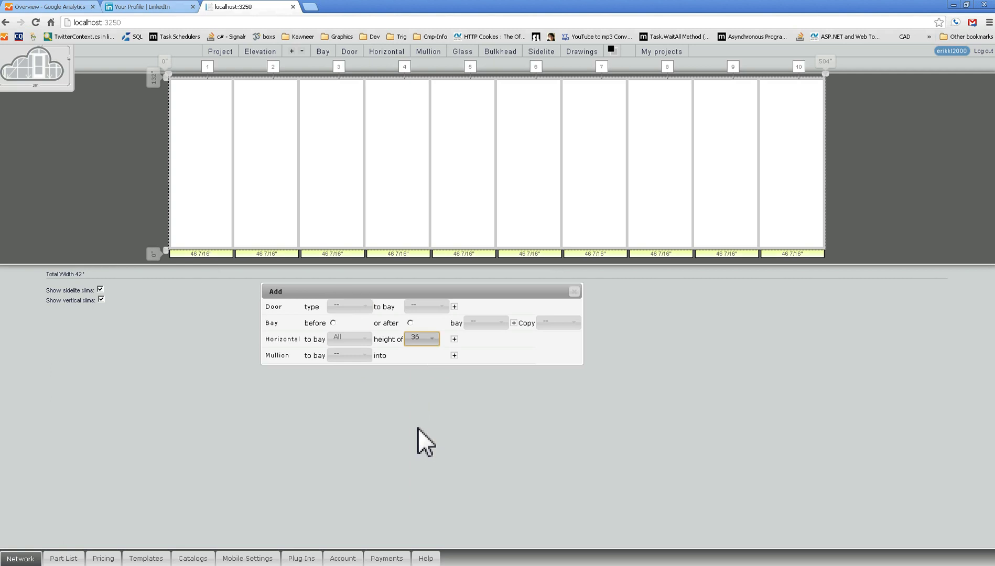
pyautogui.click(454, 339)
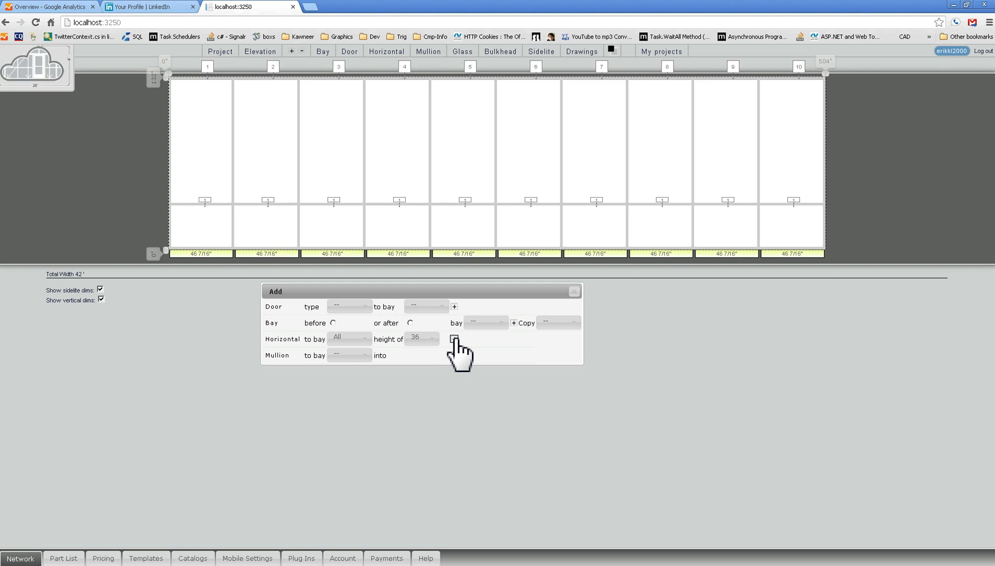
# Add another horizontal across all bays at a height of 48
pyautogui.click(424, 339)
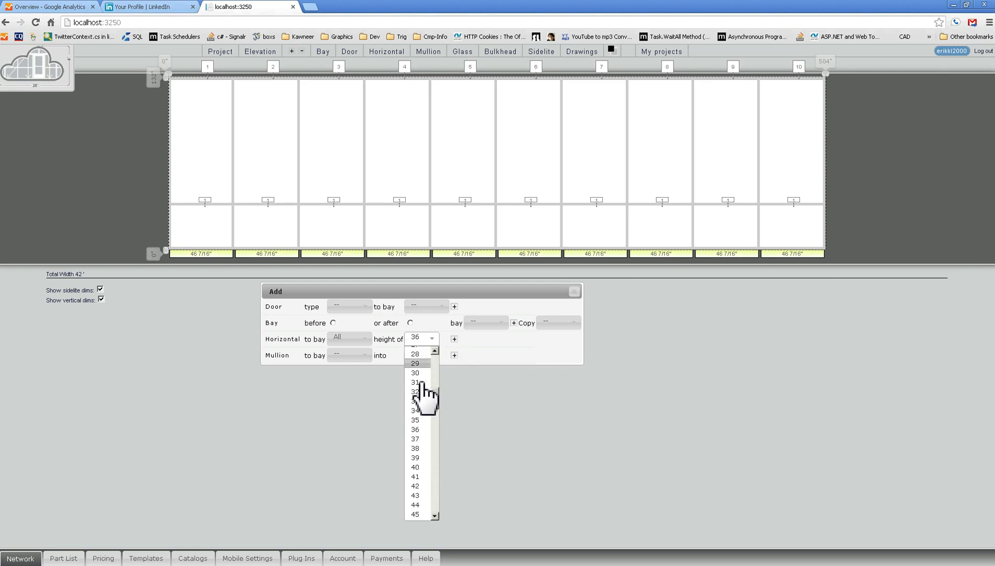
pyautogui.scroll(-1, 422, 430)
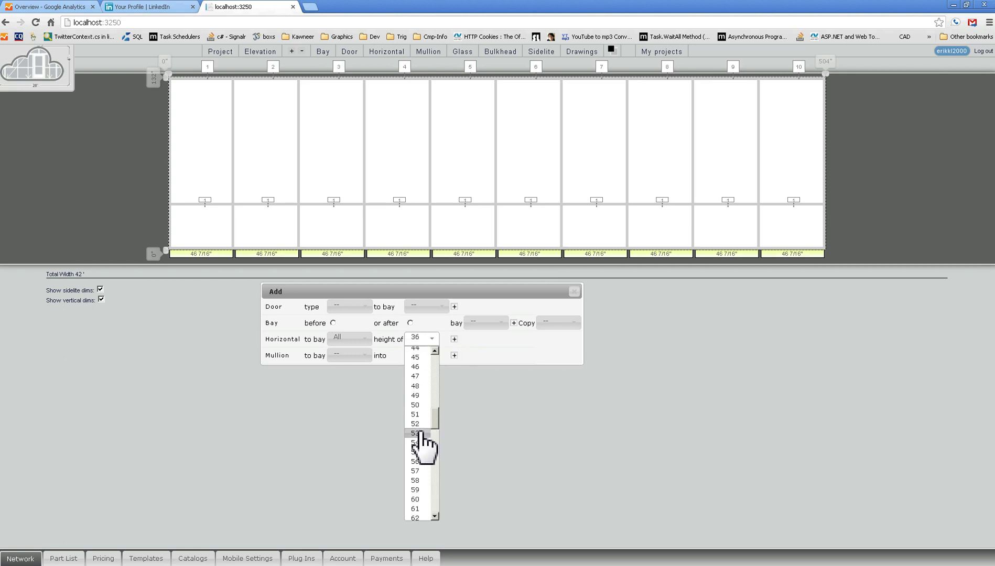
pyautogui.click(422, 394)
pyautogui.click(454, 339)
# Add a horizontal to every bay at a height of 86
pyautogui.click(426, 338)
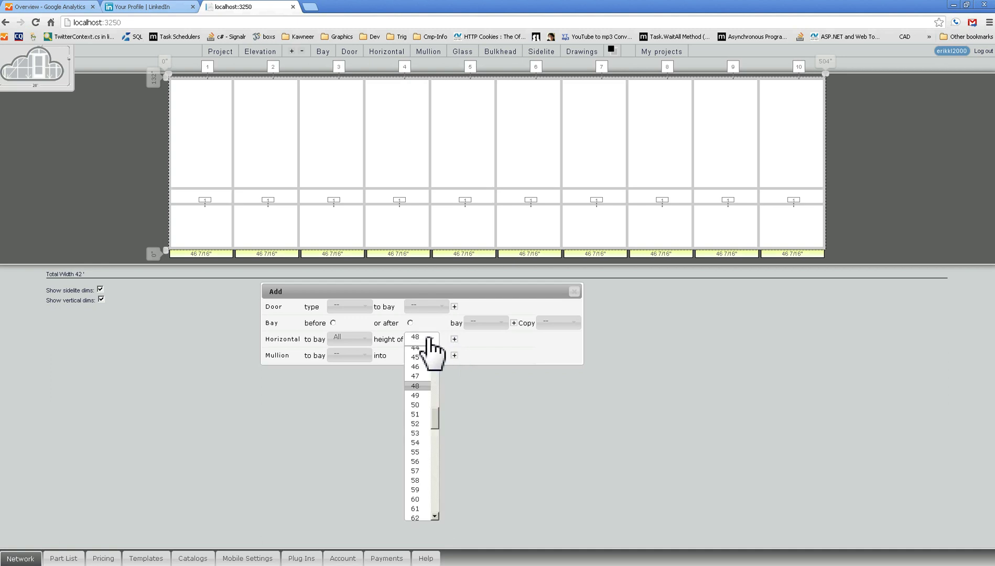
pyautogui.scroll(-3, 415, 403)
pyautogui.scroll(-3, 417, 422)
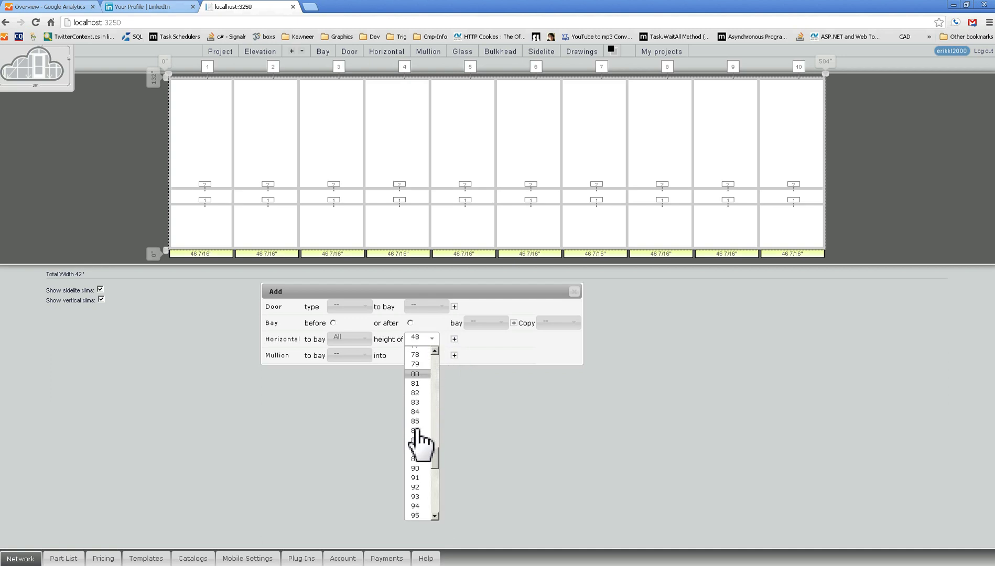
pyautogui.click(417, 429)
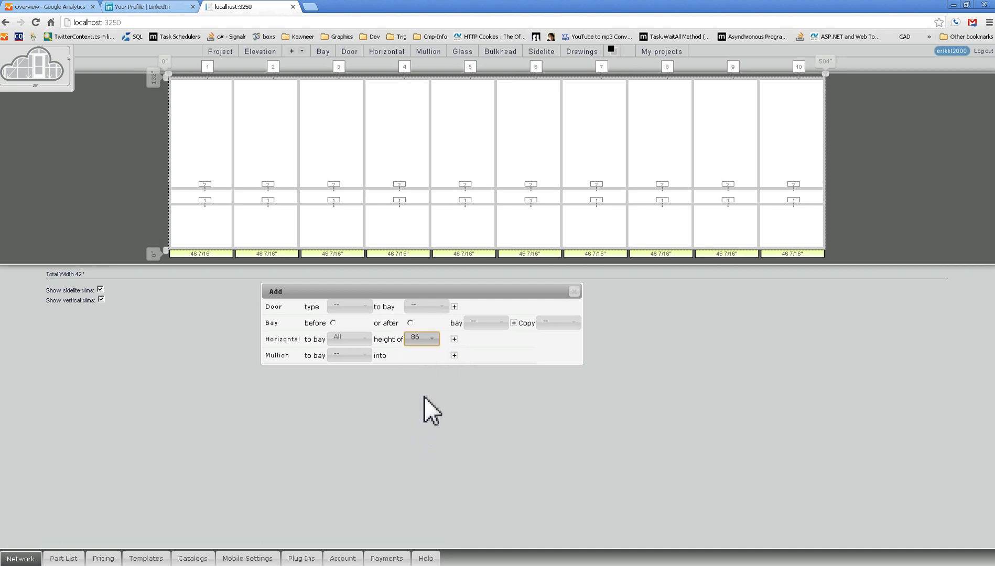
pyautogui.click(454, 339)
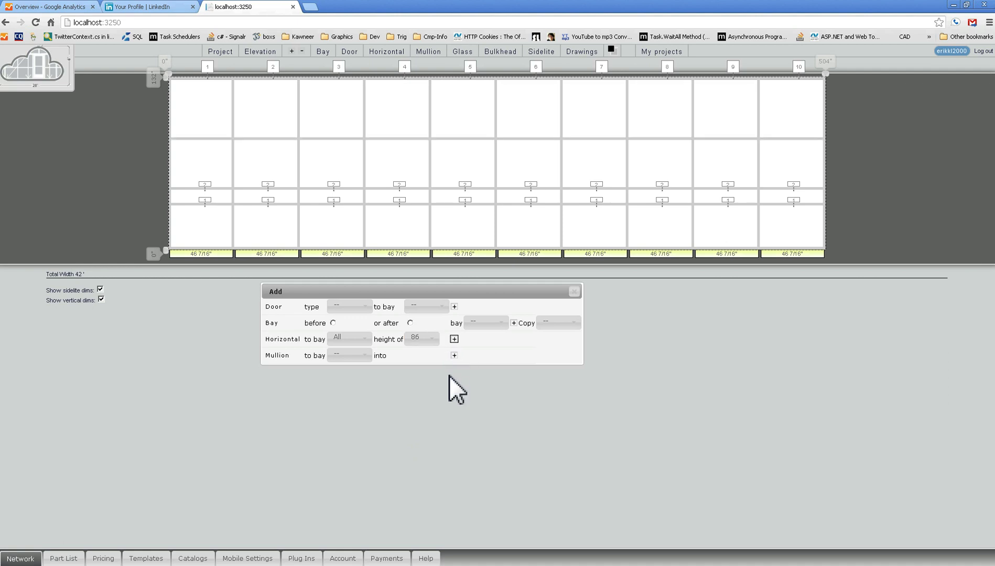
# Add a horizontal to all bays at a height of 12 and close the Add dialog
pyautogui.click(432, 340)
pyautogui.scroll(12, 417, 400)
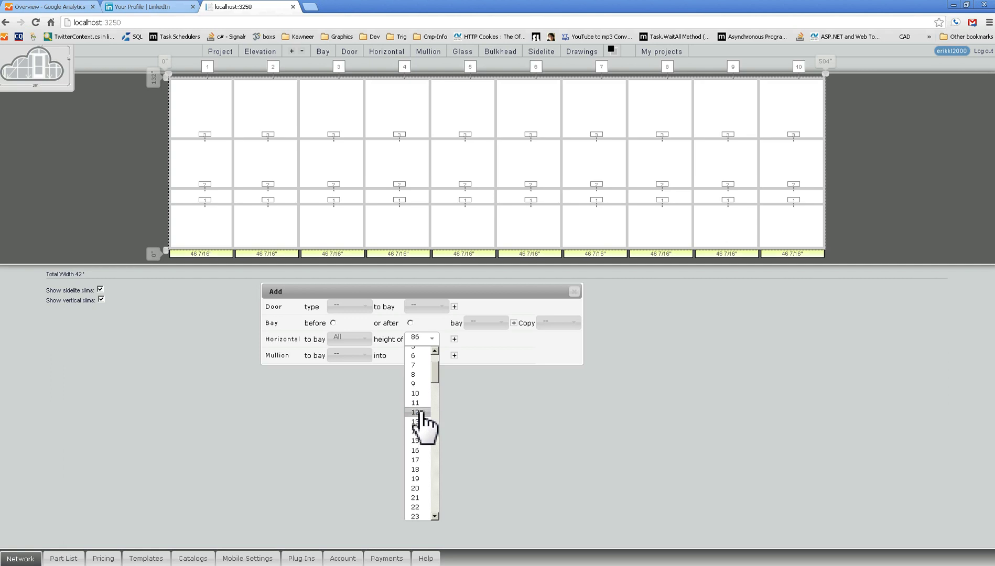
pyautogui.click(417, 413)
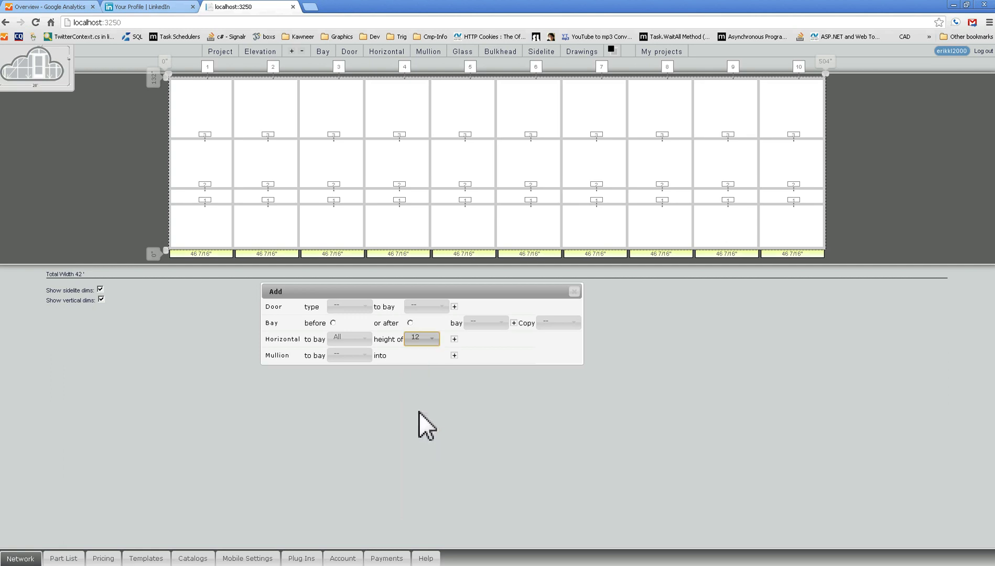
pyautogui.click(454, 338)
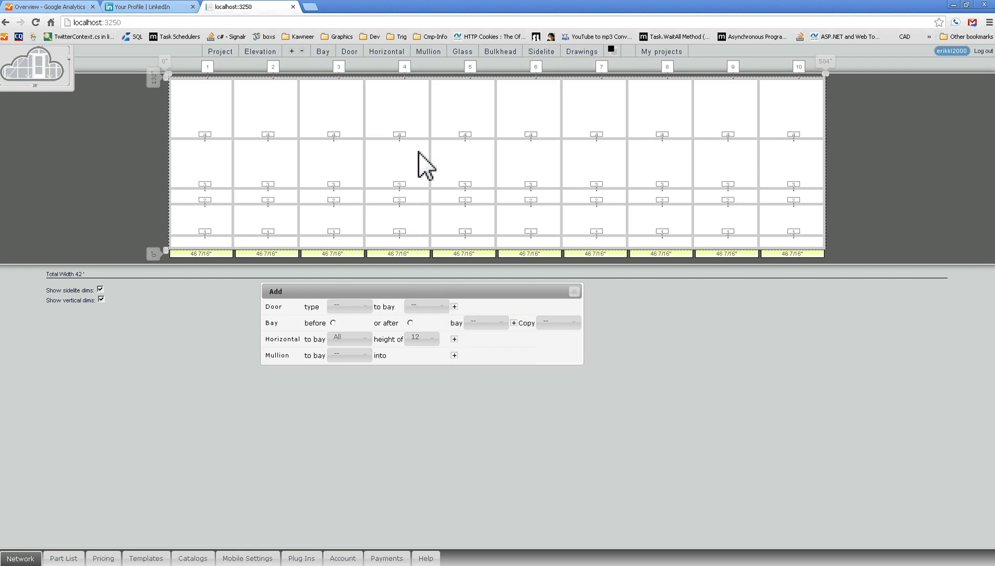
pyautogui.moveTo(522, 294); pyautogui.dragTo(501, 298)
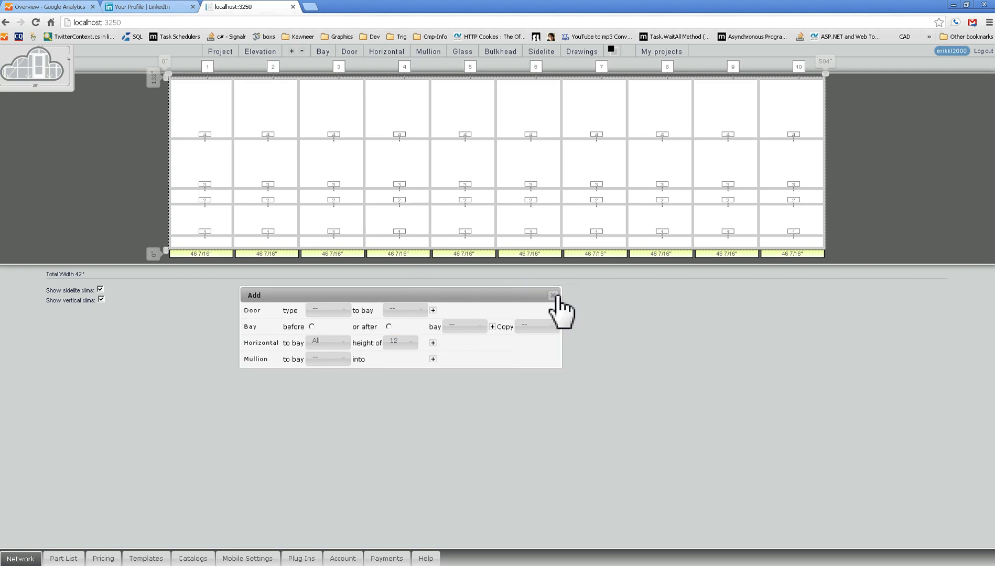
pyautogui.click(553, 296)
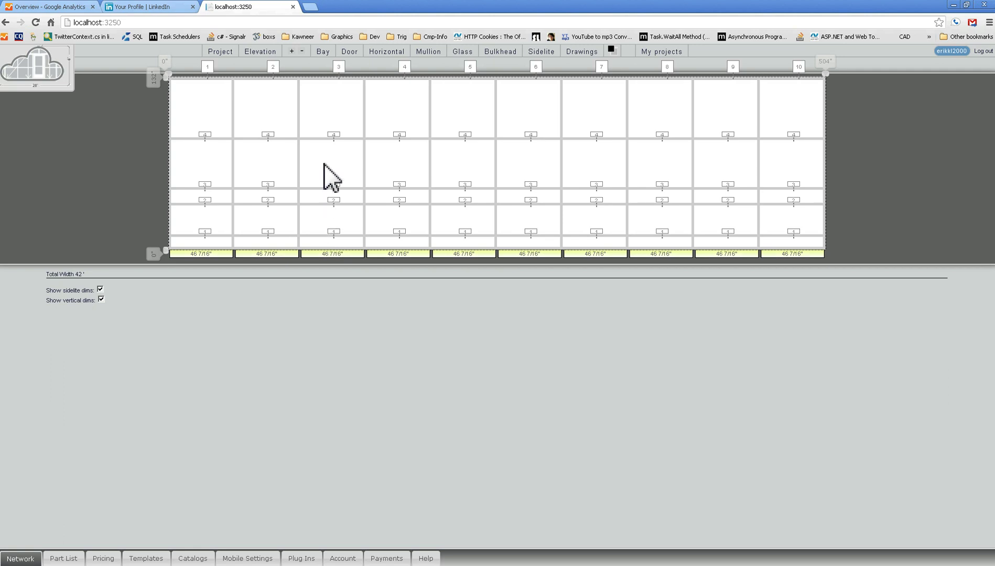
# Add a single door to Bay 3 and close the Add dialog
pyautogui.click(294, 53)
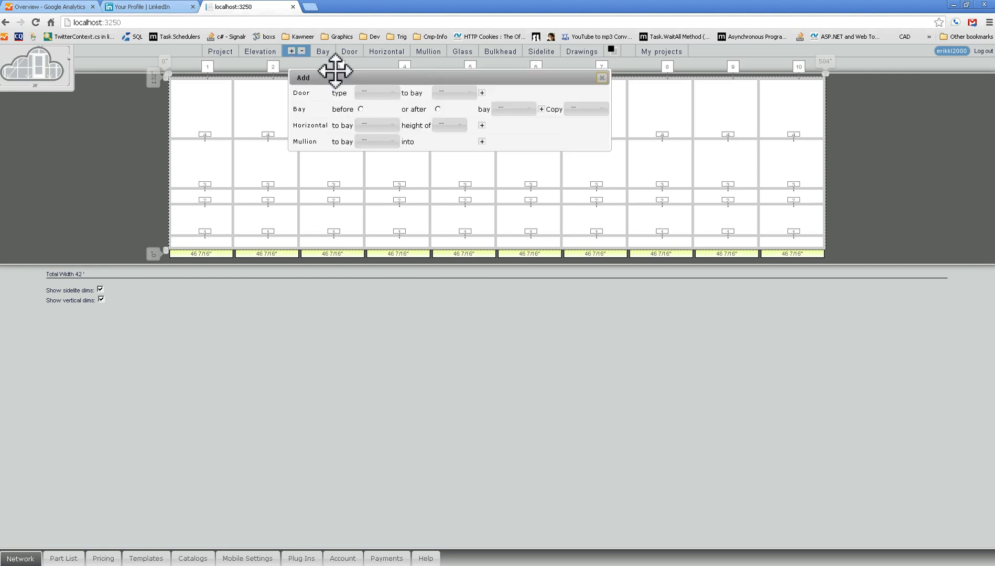
pyautogui.moveTo(334, 79); pyautogui.dragTo(494, 98)
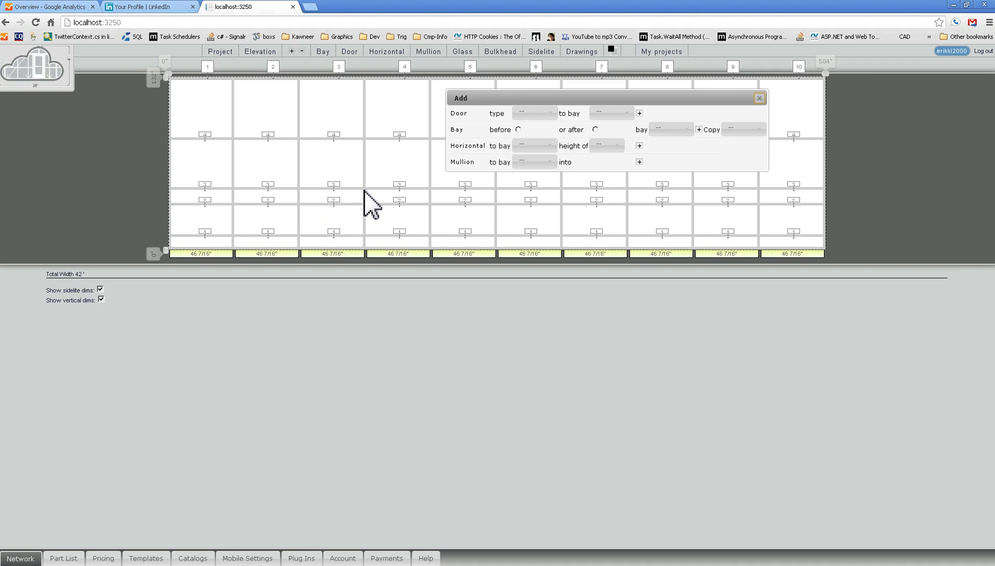
pyautogui.click(543, 115)
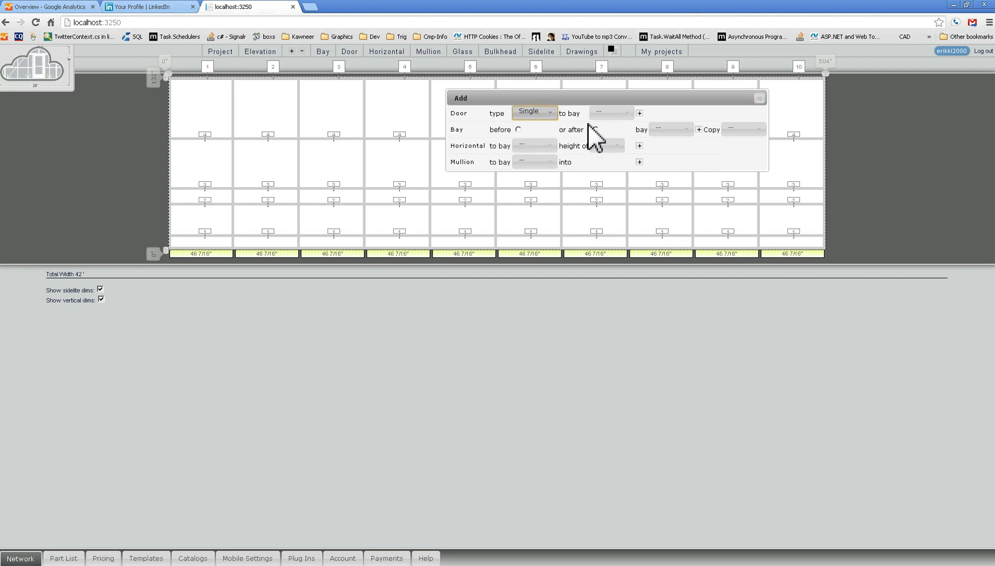
pyautogui.click(608, 112)
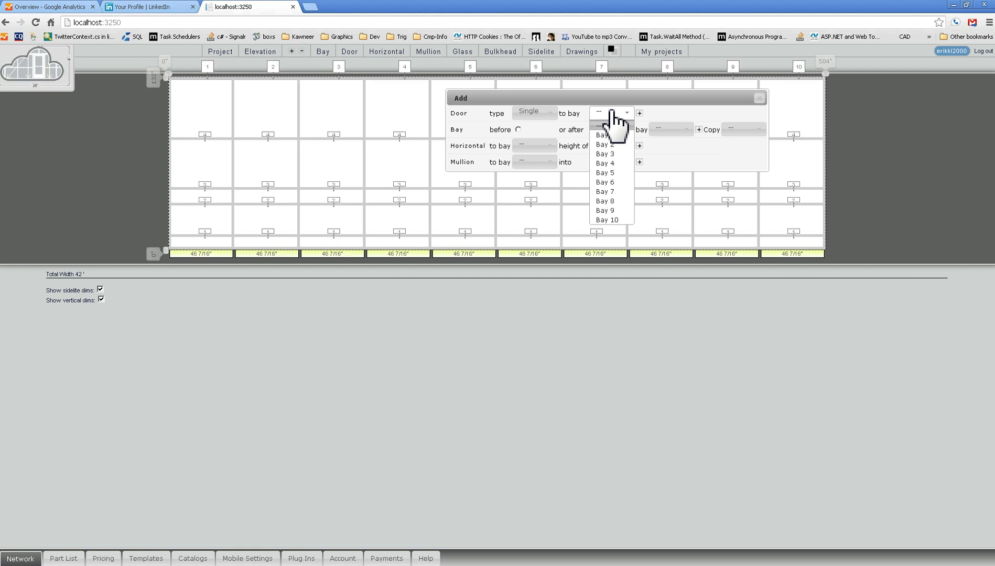
pyautogui.click(601, 153)
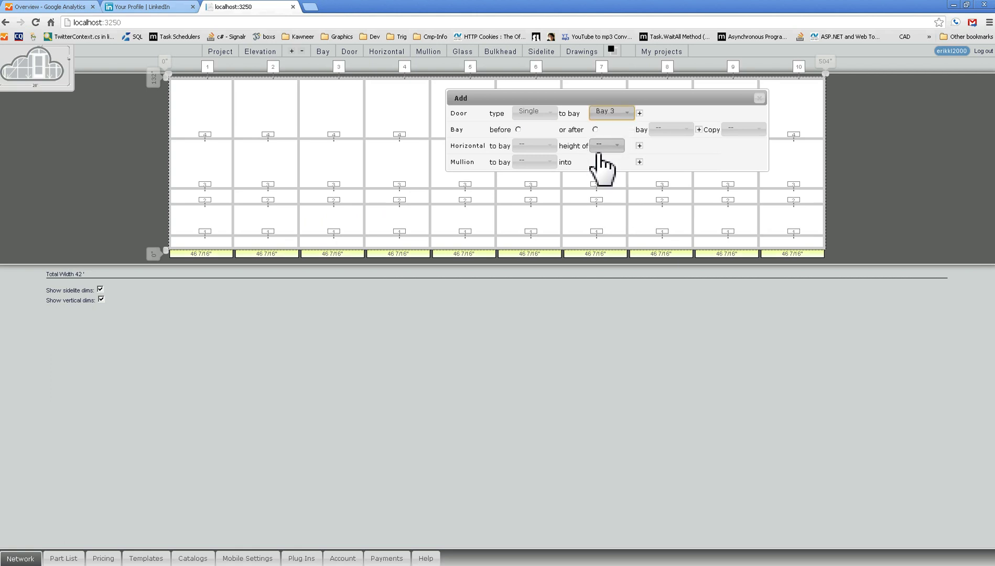
pyautogui.click(639, 113)
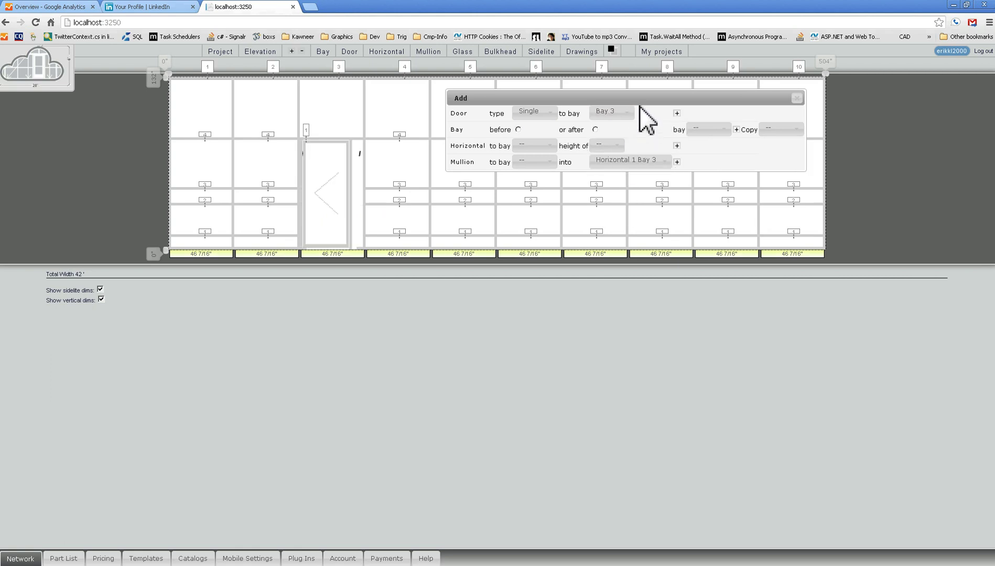
pyautogui.moveTo(644, 93); pyautogui.dragTo(534, 289)
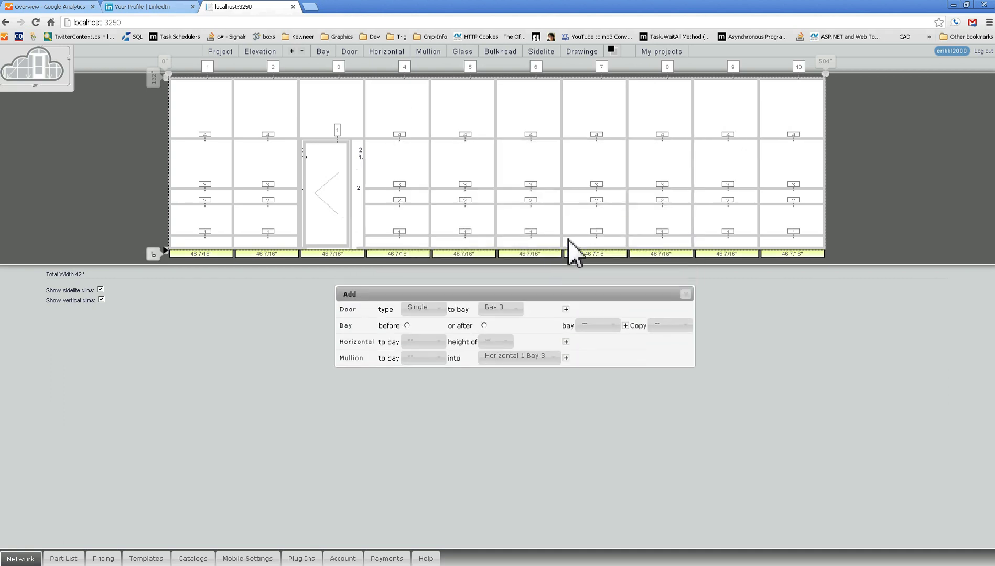
pyautogui.click(686, 294)
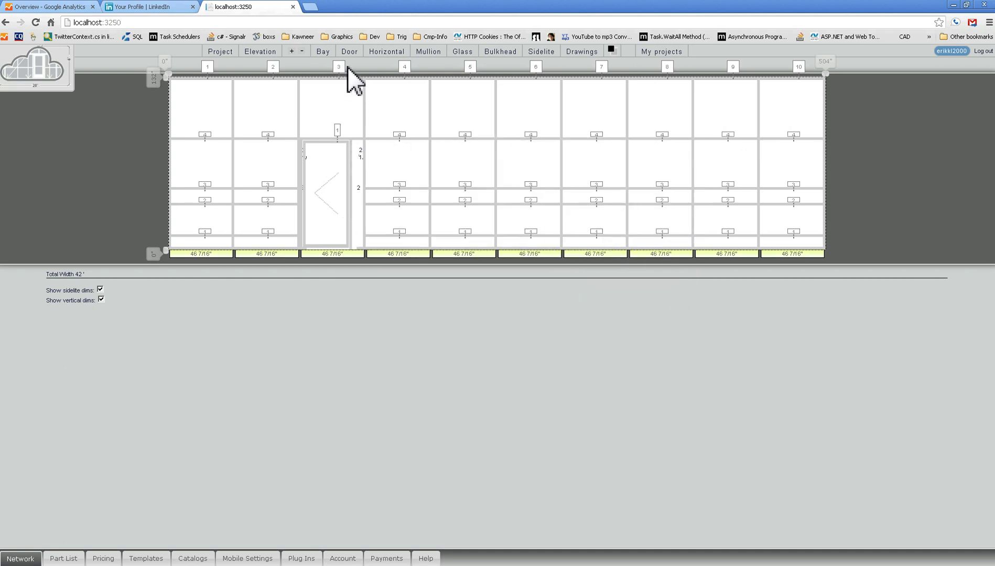
# Configure Door 1 in Bay 3 with the OB719 Series 451 Open Back 36x84 No Transom door, continuous pivot, left hinge, swing out
pyautogui.click(350, 52)
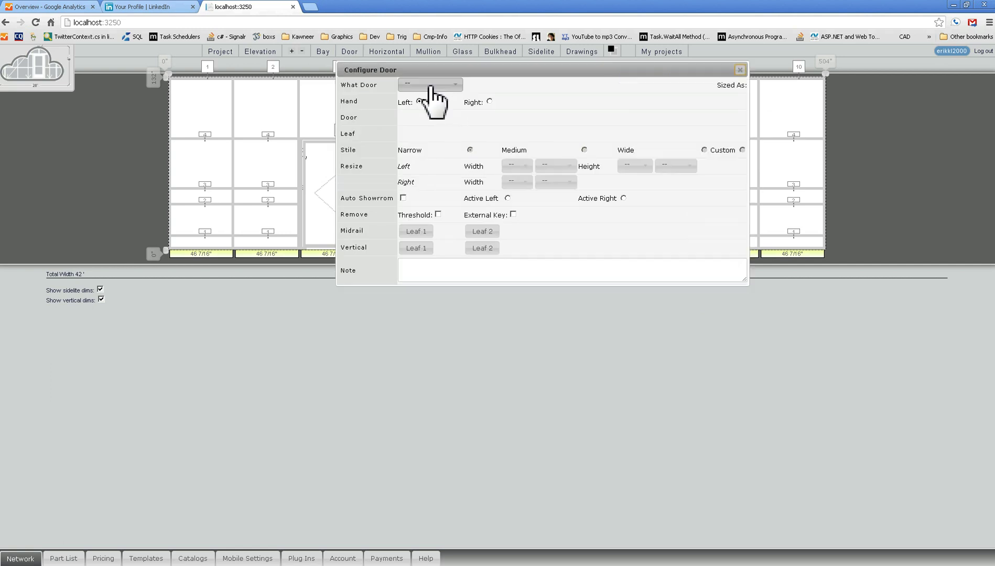
pyautogui.click(430, 85)
pyautogui.click(434, 113)
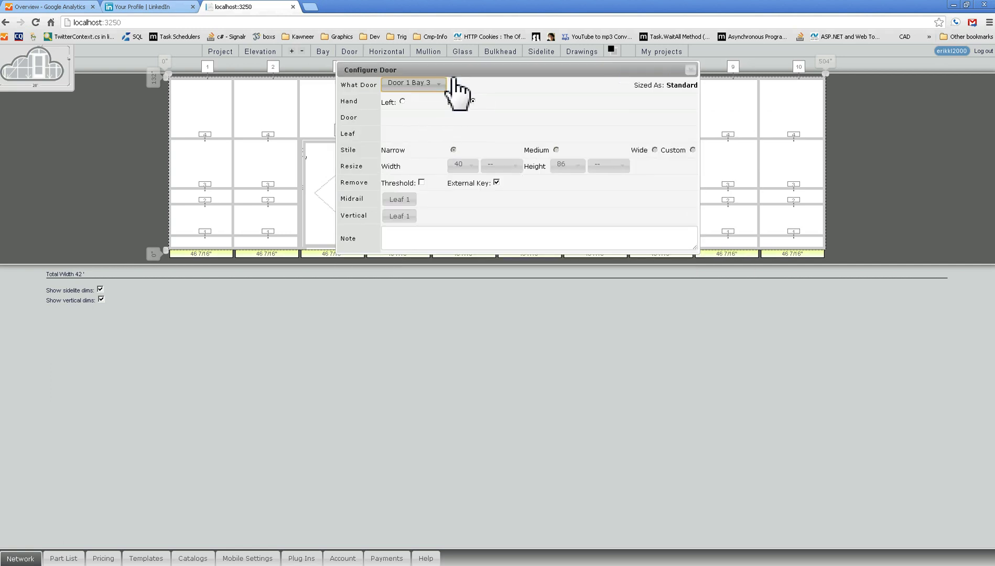
pyautogui.moveTo(457, 72); pyautogui.dragTo(411, 72)
pyautogui.click(411, 116)
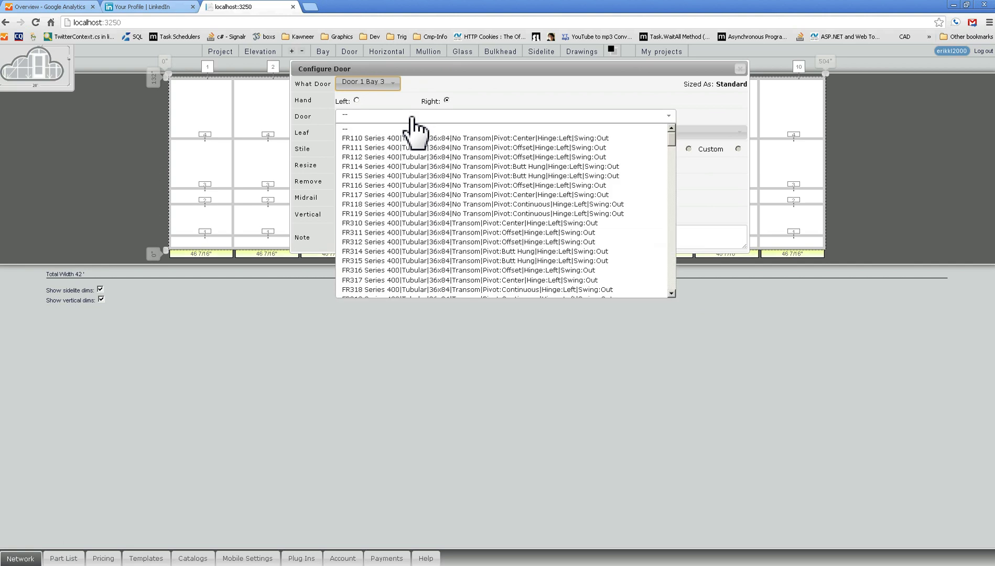
pyautogui.scroll(-15, 372, 208)
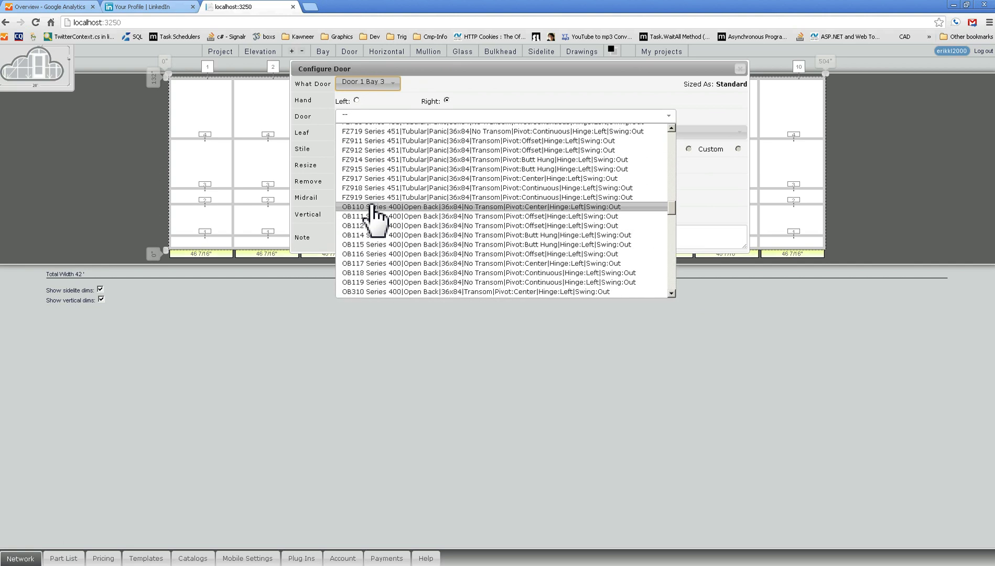
pyautogui.scroll(-15, 372, 208)
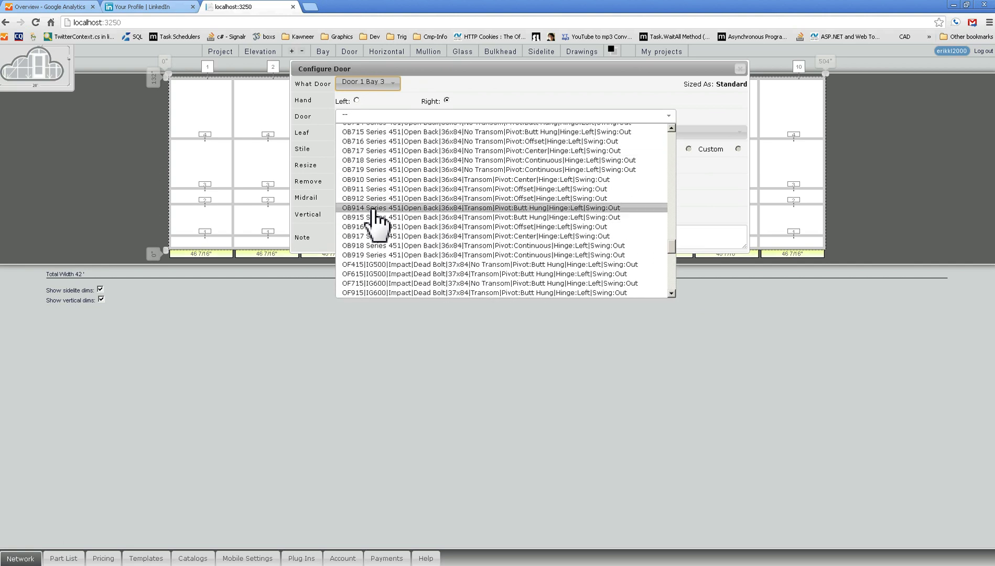
pyautogui.click(370, 171)
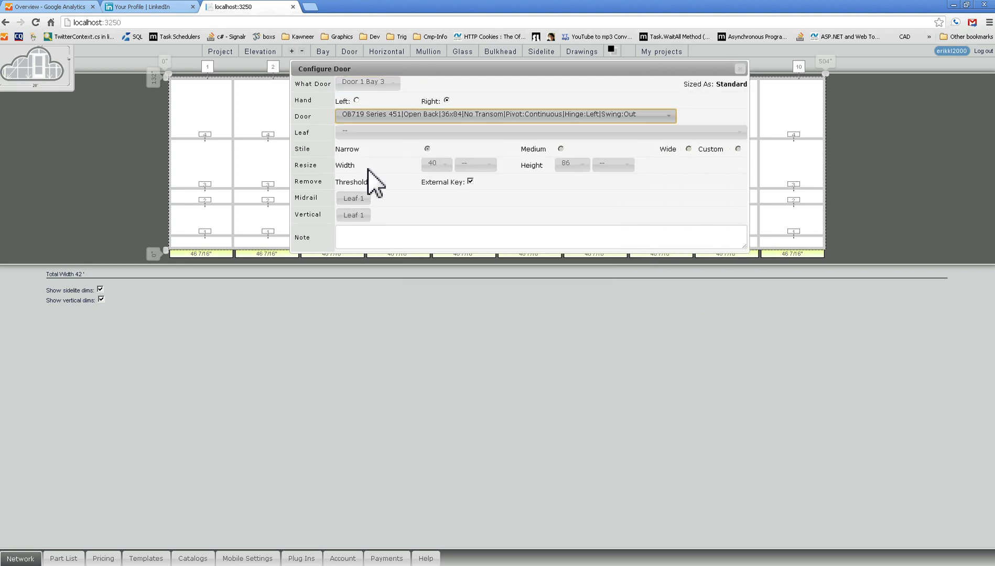
# Assign the DC419 400 36x84 medium-stile leaf with overhead concealed closure and 9.5000 bottom rail to the Bay 3 door, and close its configuration
pyautogui.click(389, 133)
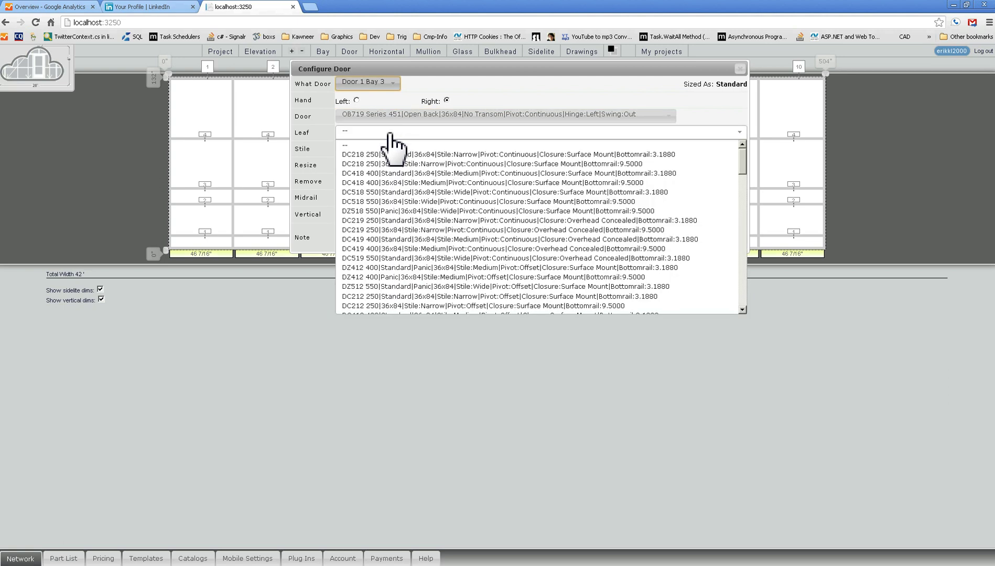
pyautogui.click(374, 248)
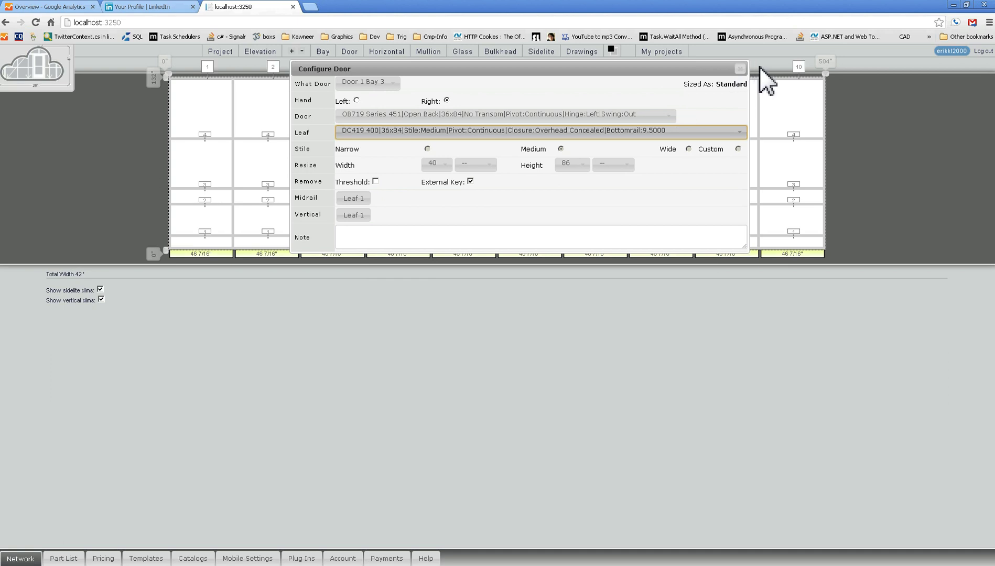
pyautogui.click(740, 68)
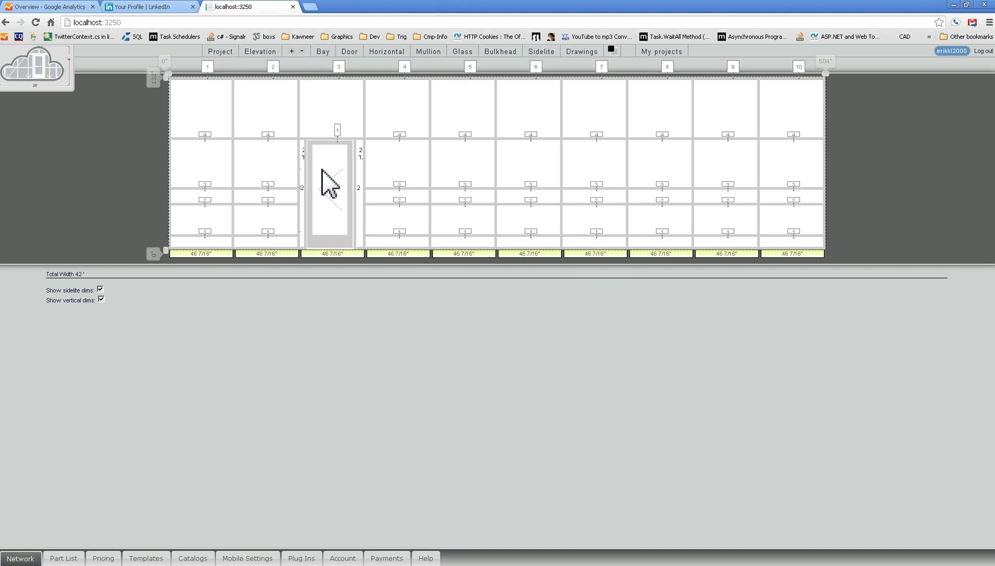
# Set the whole-inch width of Bay 3 to 64 and close the bay configuration
pyautogui.click(322, 52)
pyautogui.moveTo(346, 79); pyautogui.dragTo(501, 90)
pyautogui.click(527, 96)
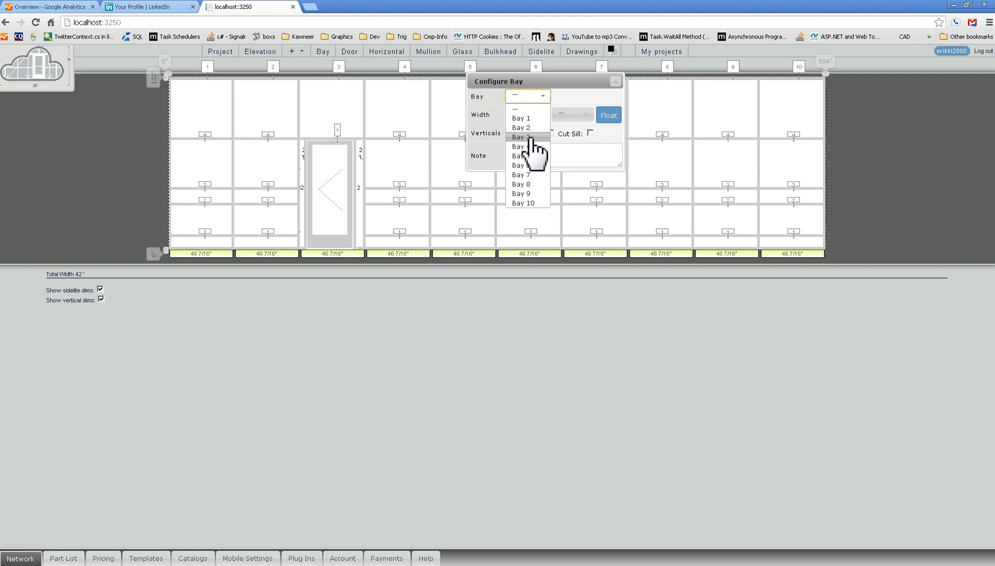
pyautogui.click(529, 138)
pyautogui.click(523, 113)
pyautogui.scroll(3, 525, 194)
pyautogui.scroll(-15, 524, 195)
pyautogui.scroll(4, 525, 184)
pyautogui.click(526, 170)
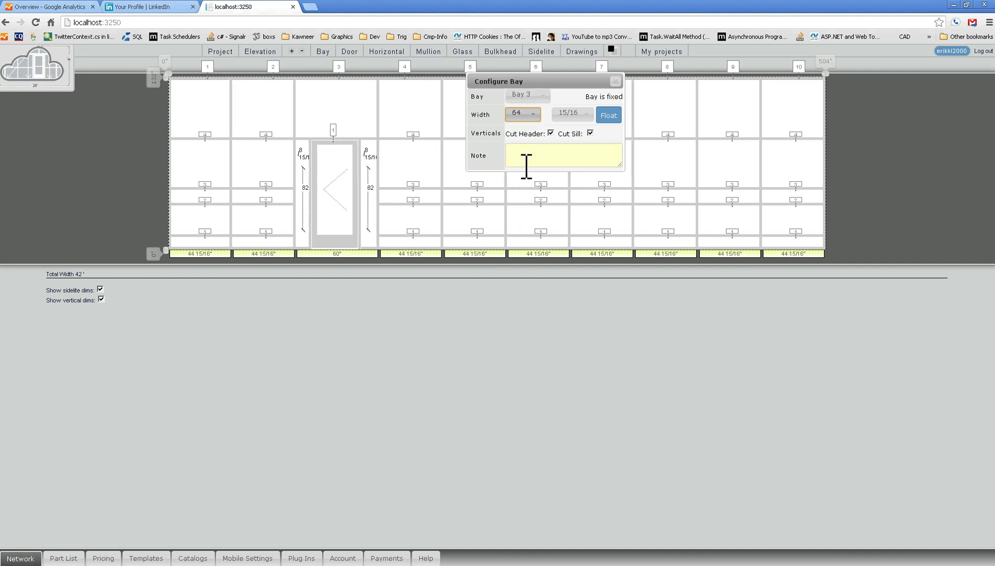
pyautogui.click(615, 81)
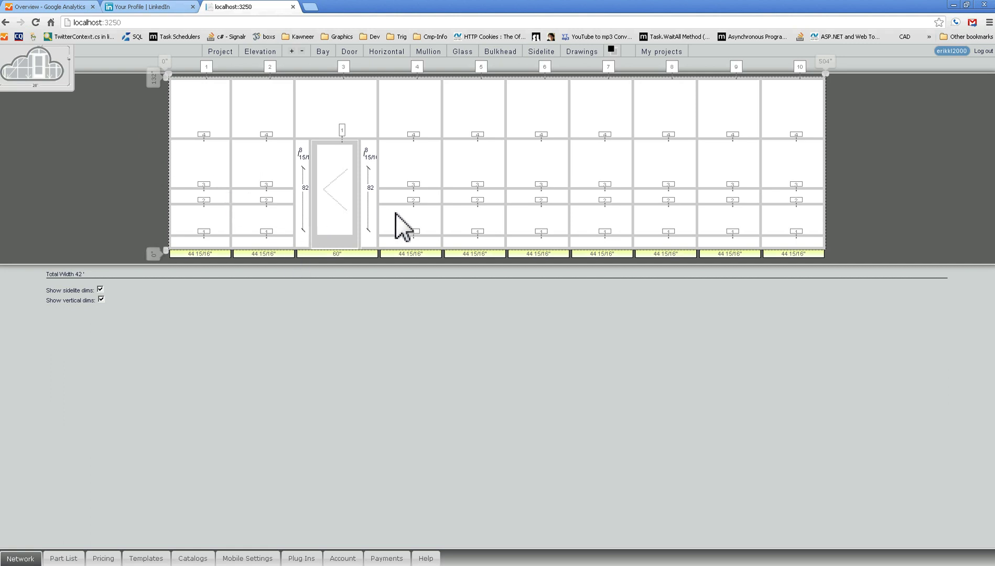
# Remove Door 1 from Bay 3 and close the Remove dialog
pyautogui.click(302, 50)
pyautogui.moveTo(384, 82); pyautogui.dragTo(529, 90)
pyautogui.click(572, 102)
pyautogui.click(577, 131)
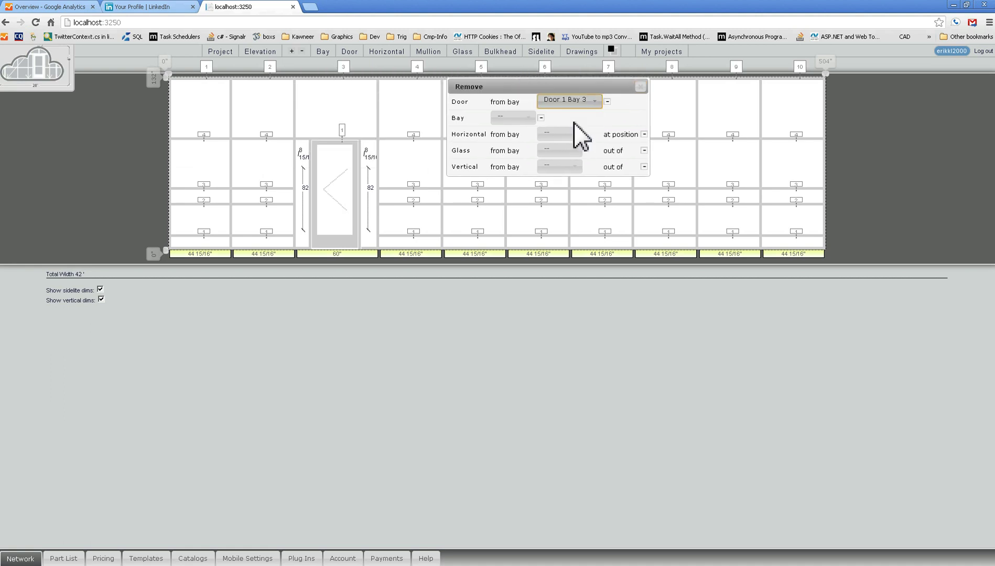
pyautogui.click(608, 102)
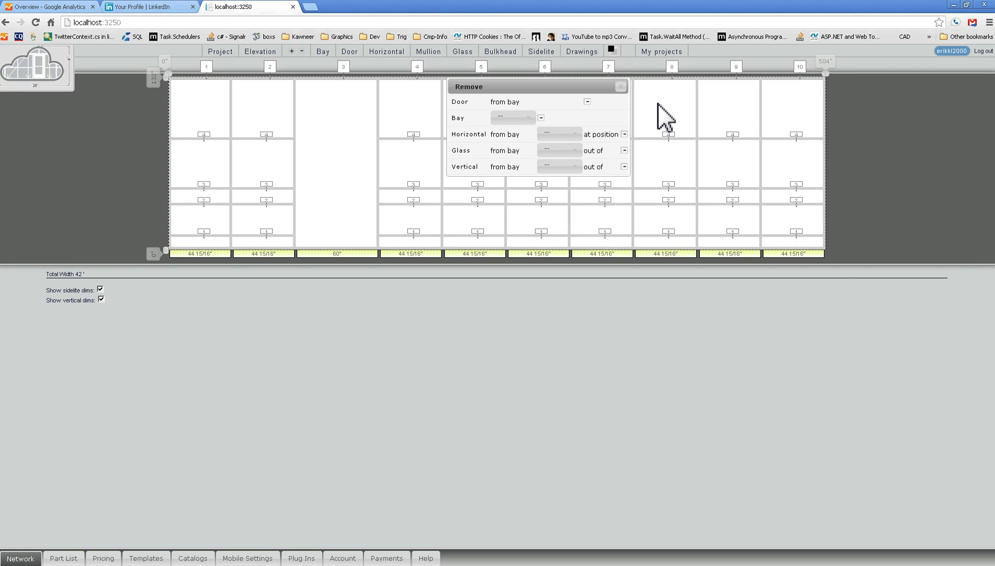
pyautogui.click(622, 87)
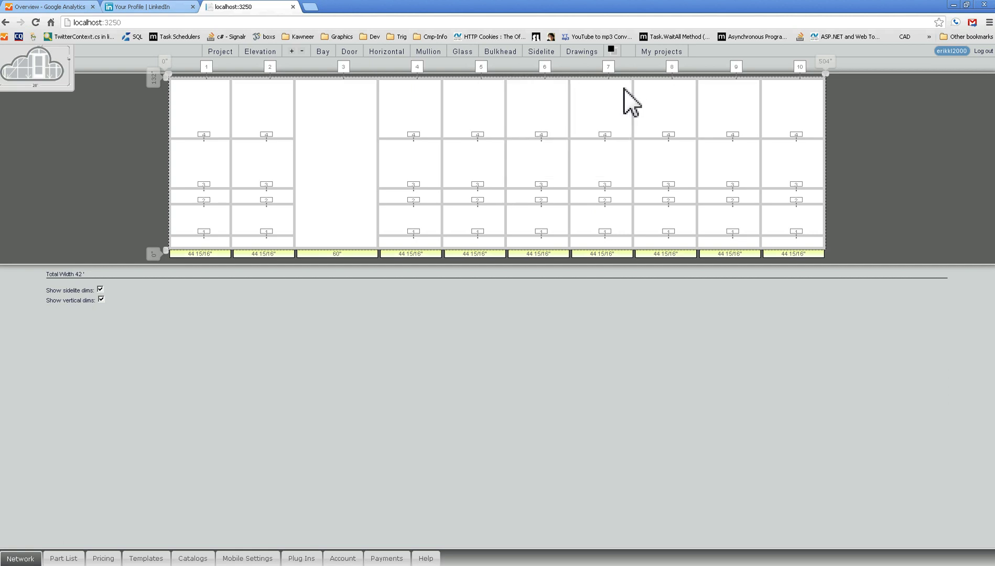
pyautogui.click(302, 50)
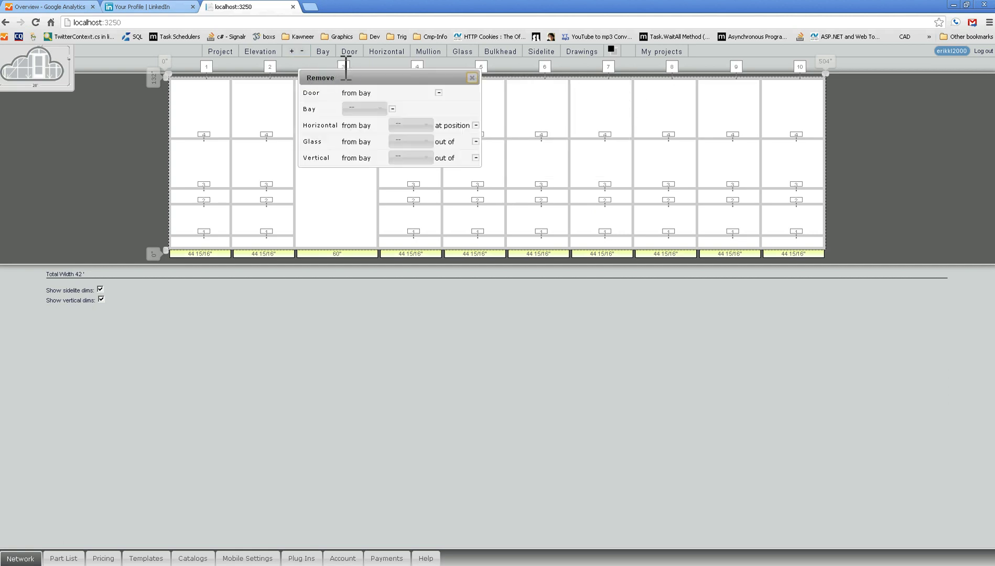
pyautogui.moveTo(369, 88); pyautogui.dragTo(437, 102)
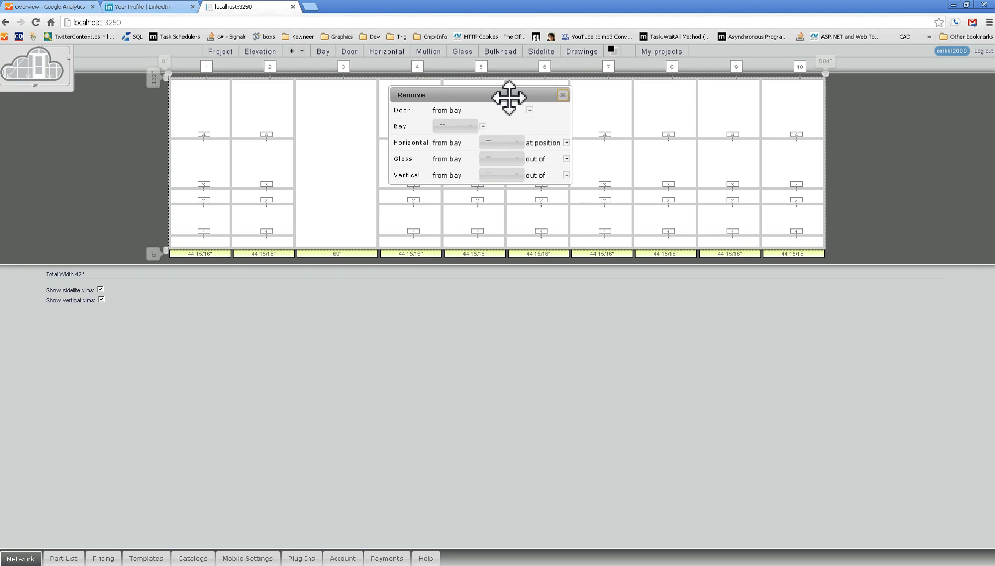
pyautogui.click(562, 94)
# Add a single door to Bay 1 and close the Add dialog
pyautogui.click(291, 51)
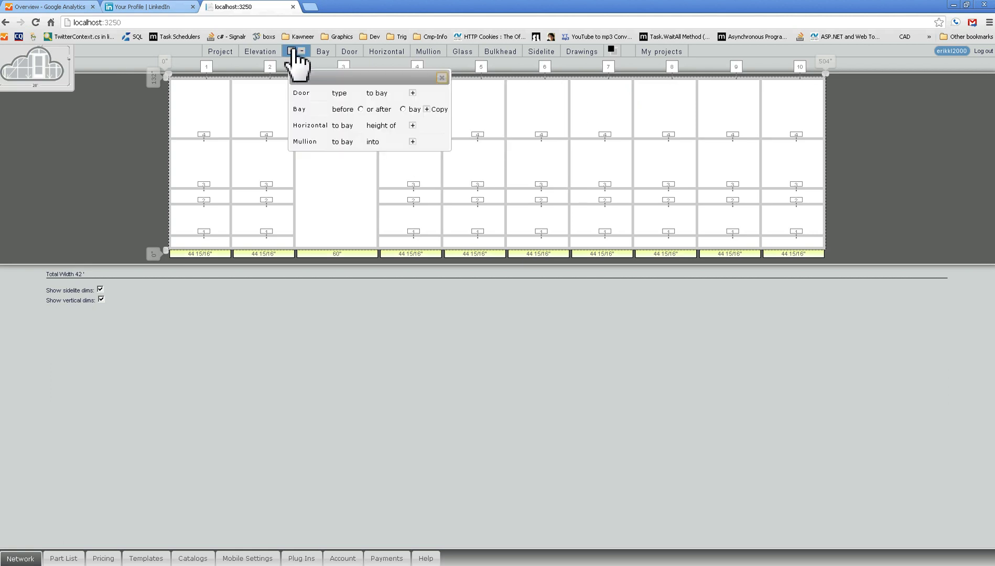
pyautogui.moveTo(378, 83); pyautogui.dragTo(489, 88)
pyautogui.click(522, 101)
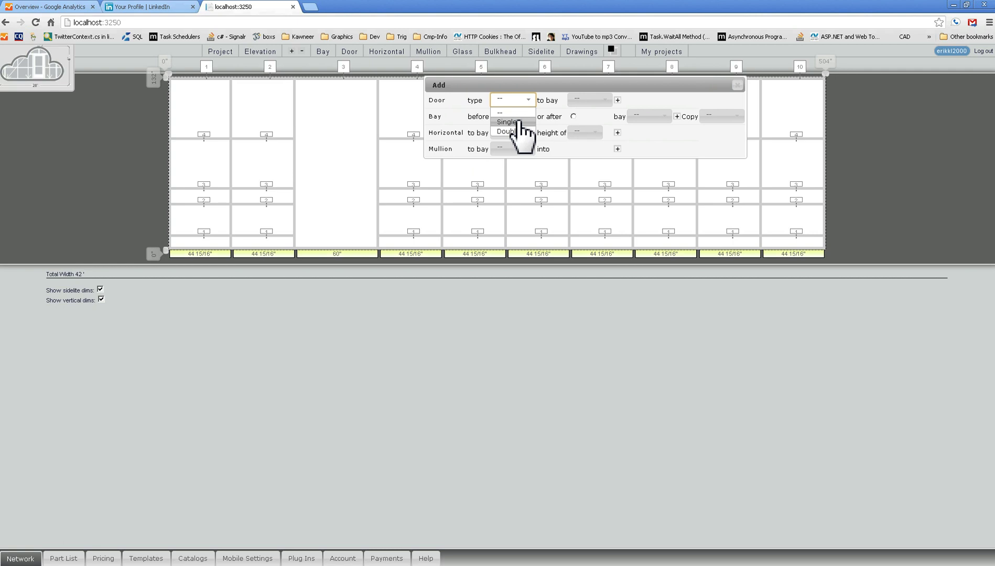
pyautogui.click(587, 100)
pyautogui.click(592, 116)
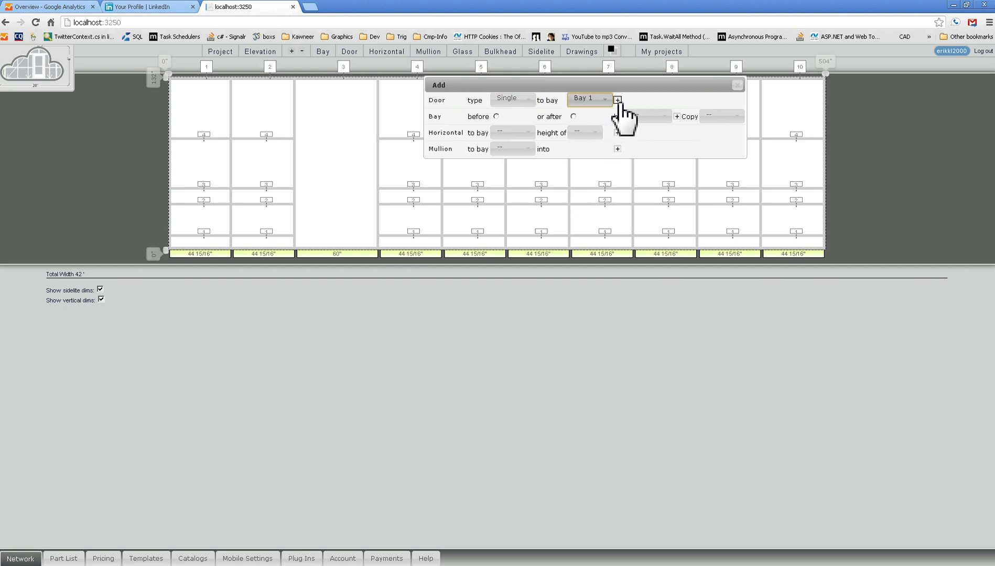
pyautogui.click(618, 100)
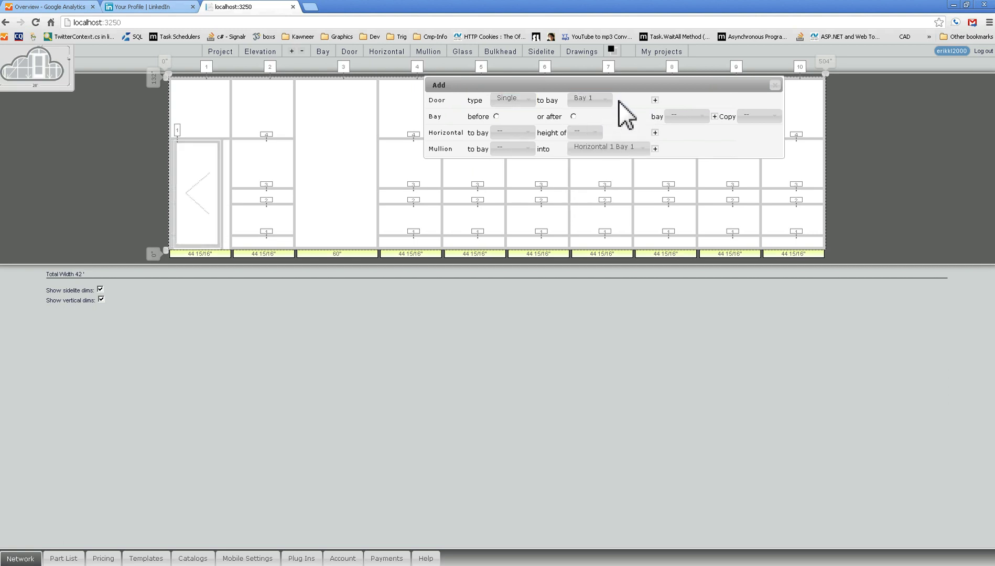
pyautogui.click(775, 85)
# Configure Door 1 in Bay 1 with the OB911 Series 451 Open Back 36x84 Transom door, offset pivot, left hinge, swing out
pyautogui.click(349, 51)
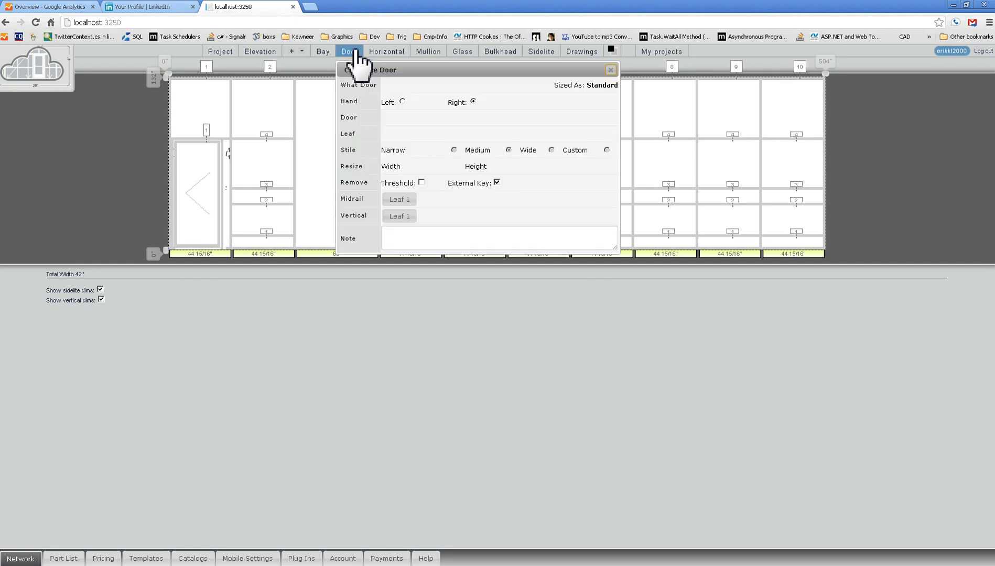
pyautogui.click(413, 85)
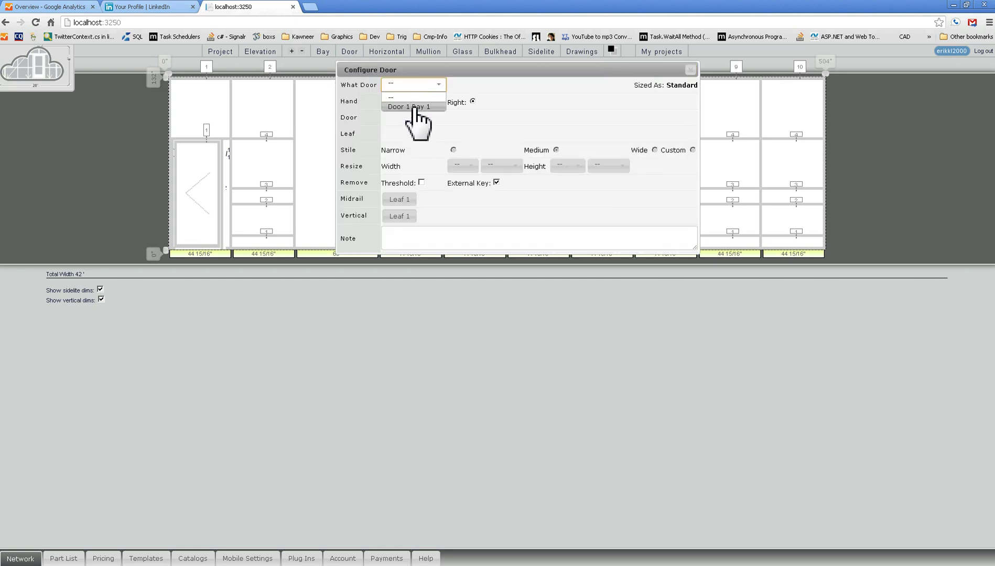
pyautogui.click(415, 117)
pyautogui.scroll(-3, 416, 178)
pyautogui.scroll(-10, 418, 231)
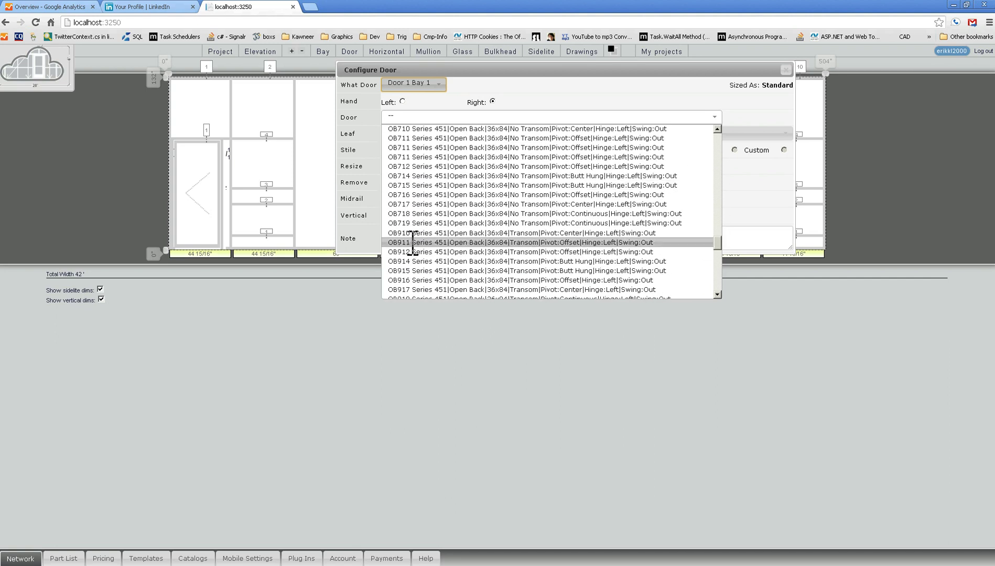
pyautogui.click(412, 243)
# Assign the DC419 400 36x84 medium-stile leaf with overhead concealed closure and 9.5000 bottom rail to the Bay 1 door, and close its configuration
pyautogui.click(414, 135)
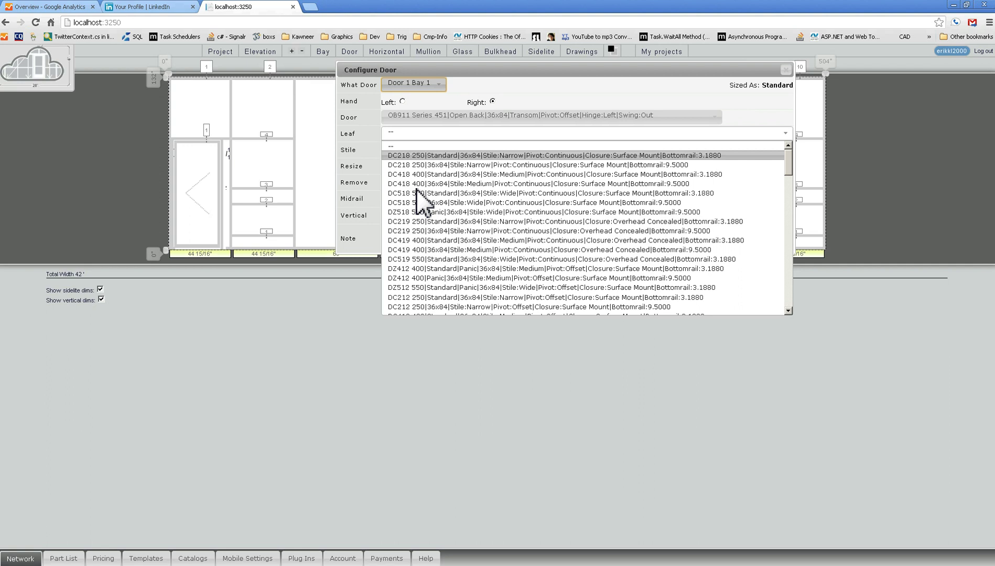
pyautogui.click(412, 250)
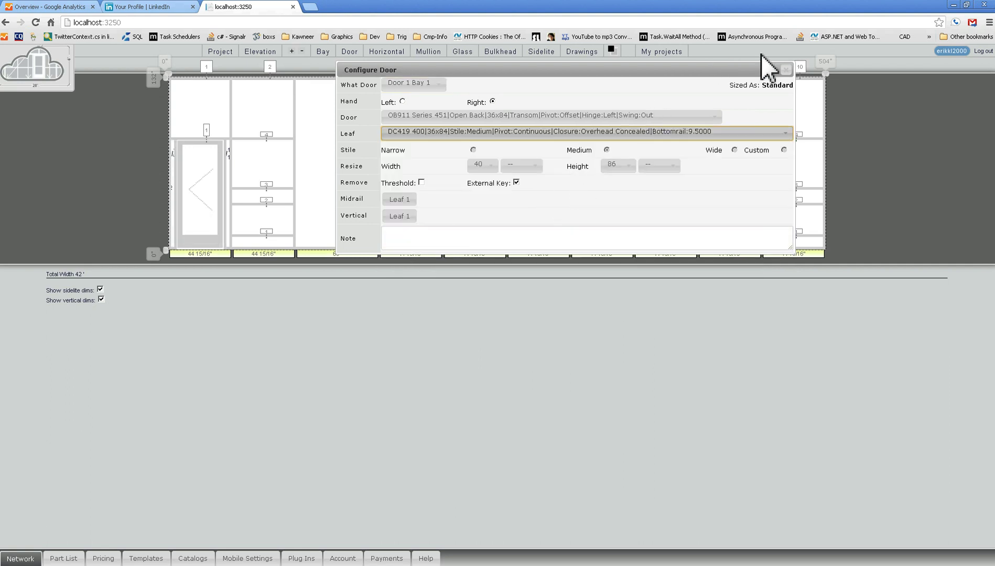
pyautogui.click(785, 69)
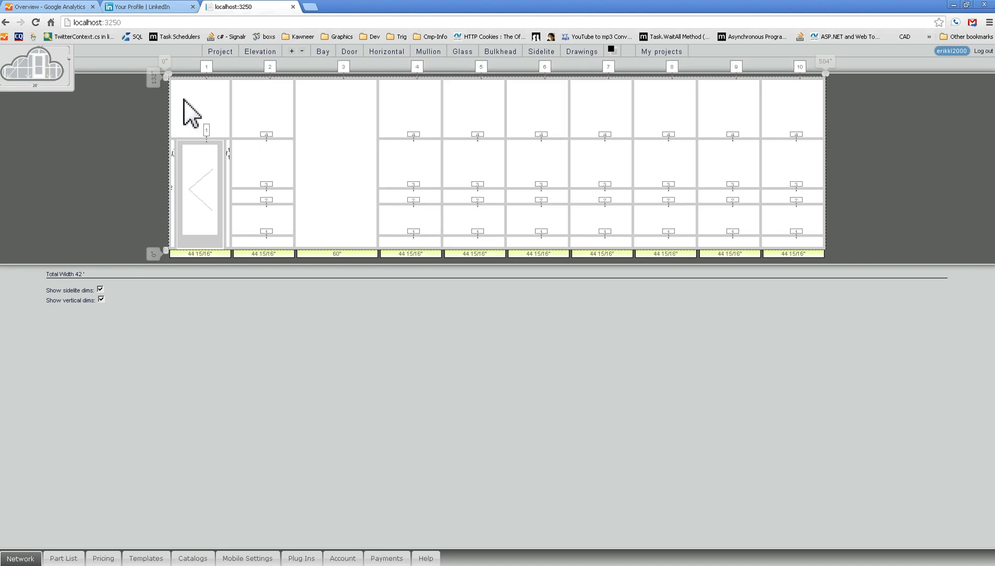
# Reload the application page and open the existing project Shop Drawings Demo Project
pyautogui.rightClick(35, 22)
pyautogui.click(39, 23)
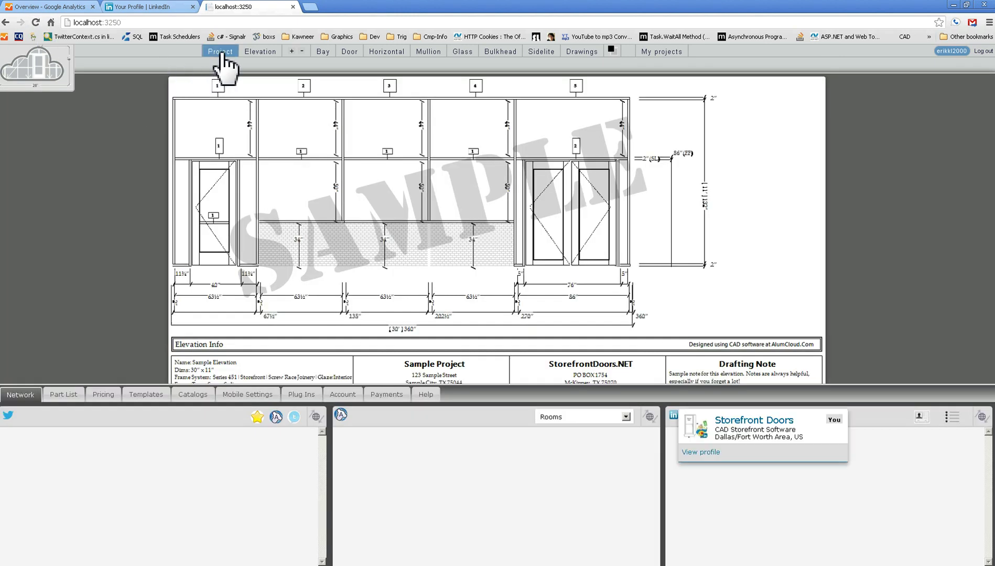
pyautogui.click(220, 52)
pyautogui.click(420, 87)
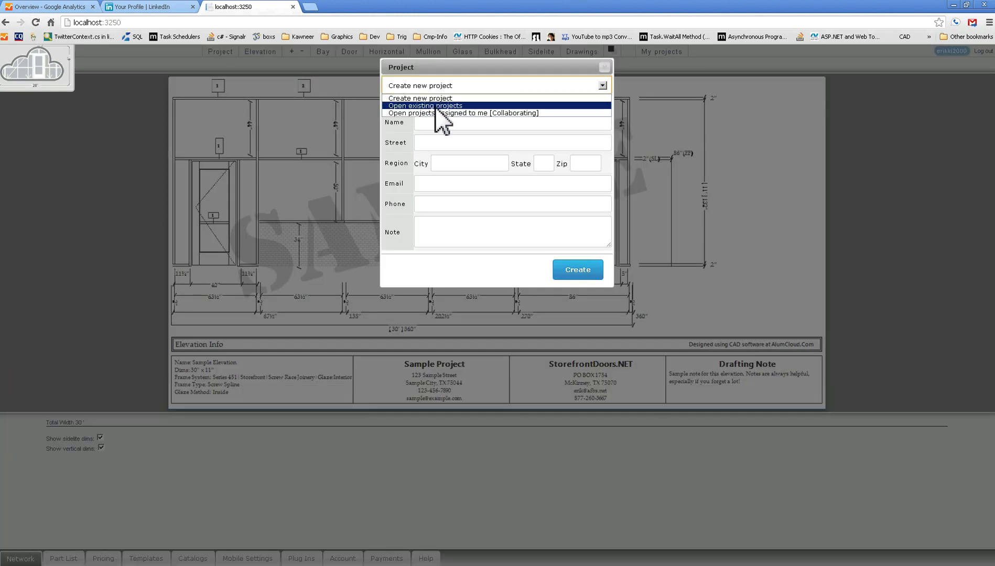
pyautogui.click(437, 105)
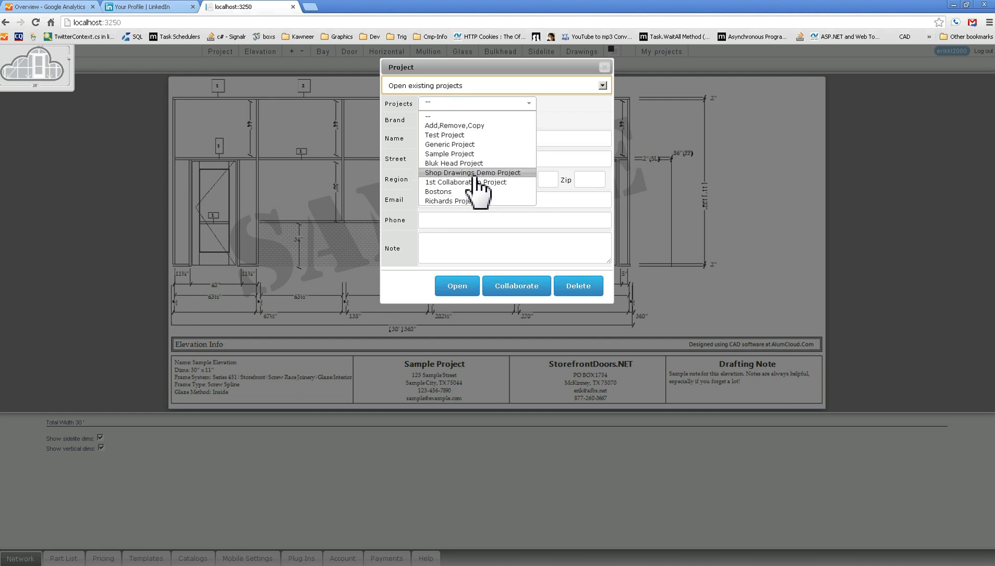
pyautogui.click(473, 173)
pyautogui.click(466, 288)
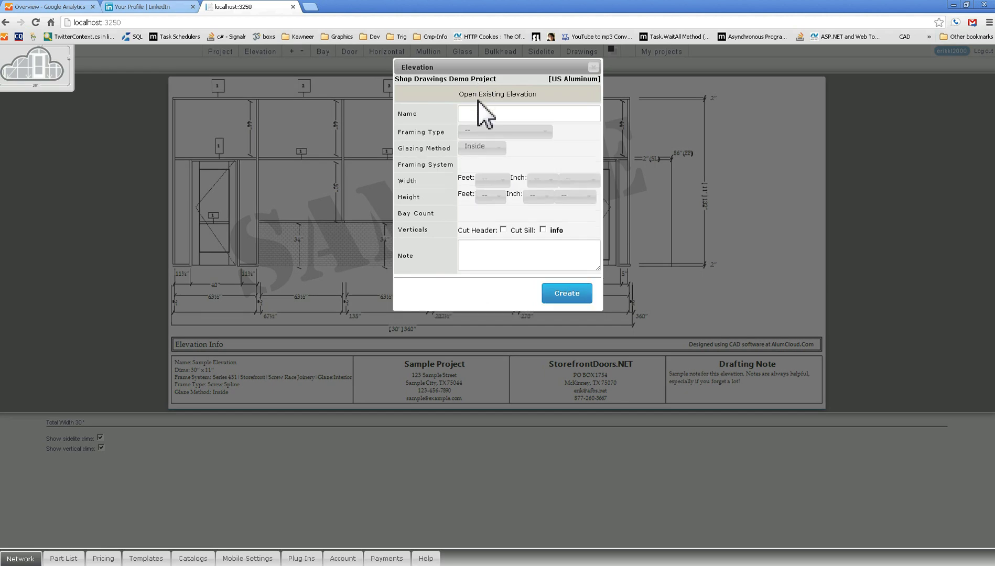
# Open the existing elevation Multiple Horizontals One Click and close the Elevation dialog
pyautogui.click(479, 100)
pyautogui.click(484, 111)
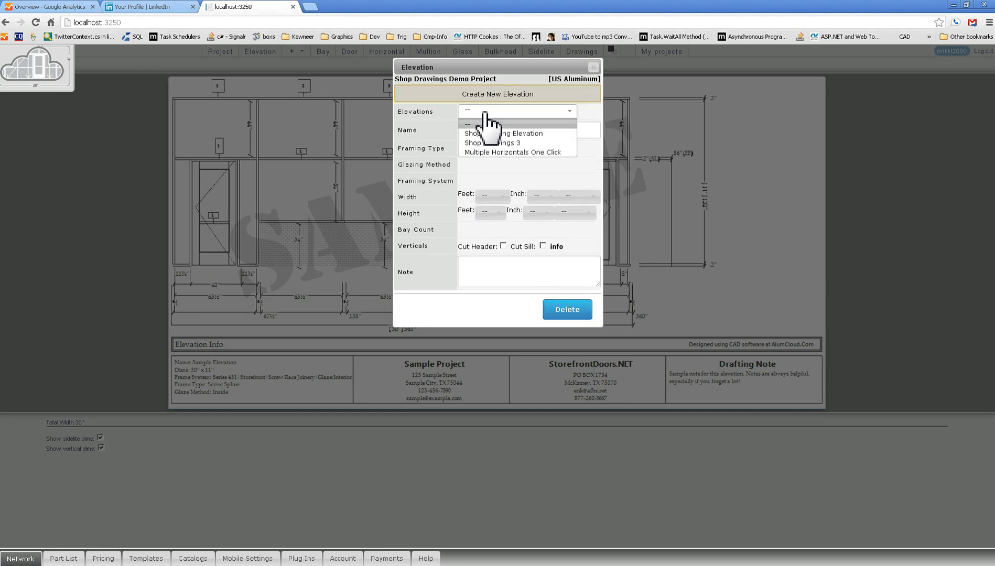
pyautogui.click(530, 153)
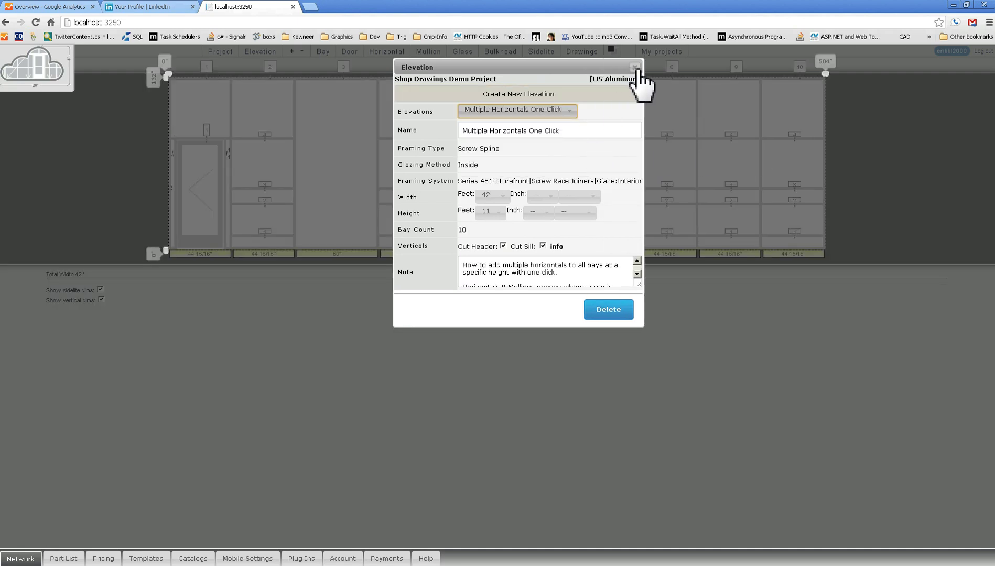
pyautogui.click(635, 69)
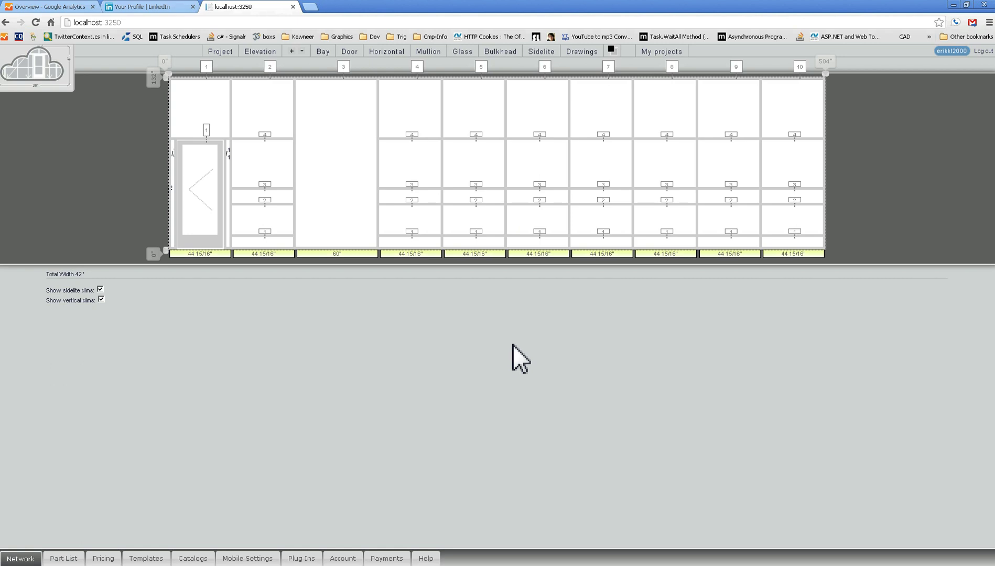